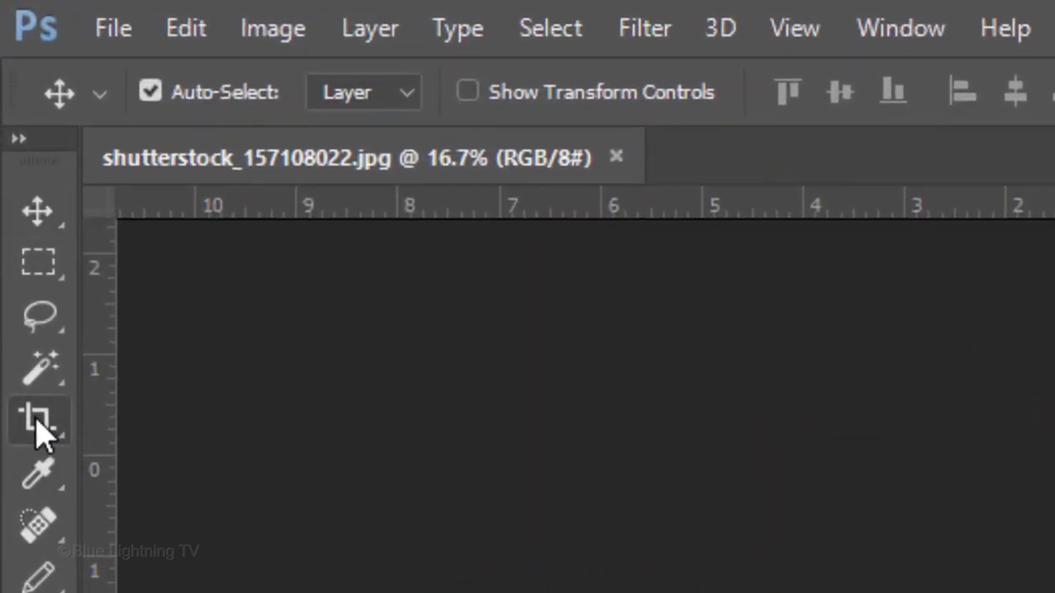
Set the Crop Tool to a 16:9 ratio at 1920px by 1080
{"action": "left_click", "coordinate": [36, 394]}
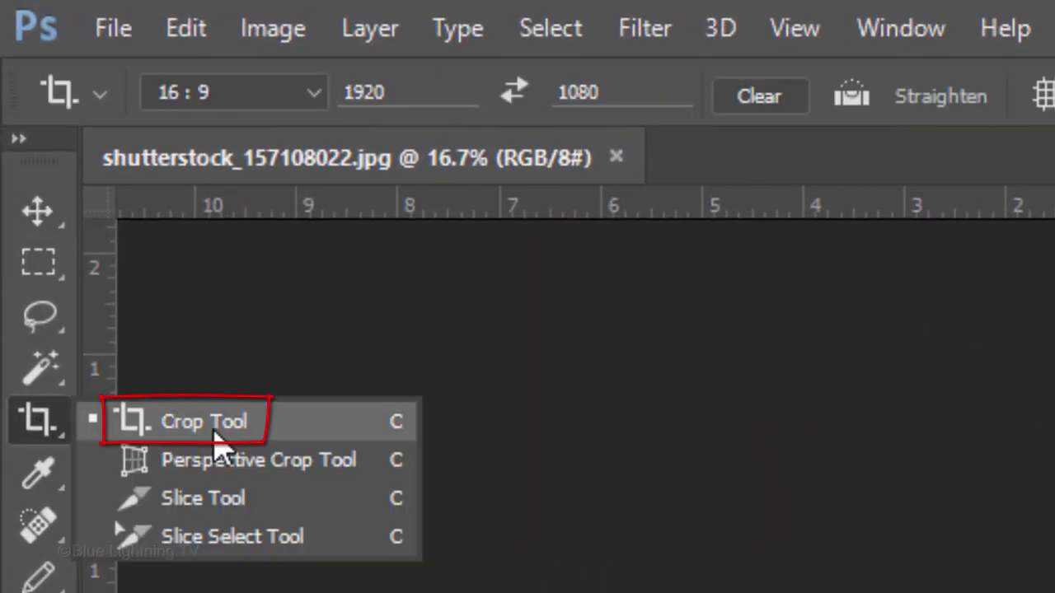
{"action": "left_click", "coordinate": [214, 430]}
{"action": "left_click", "coordinate": [302, 94]}
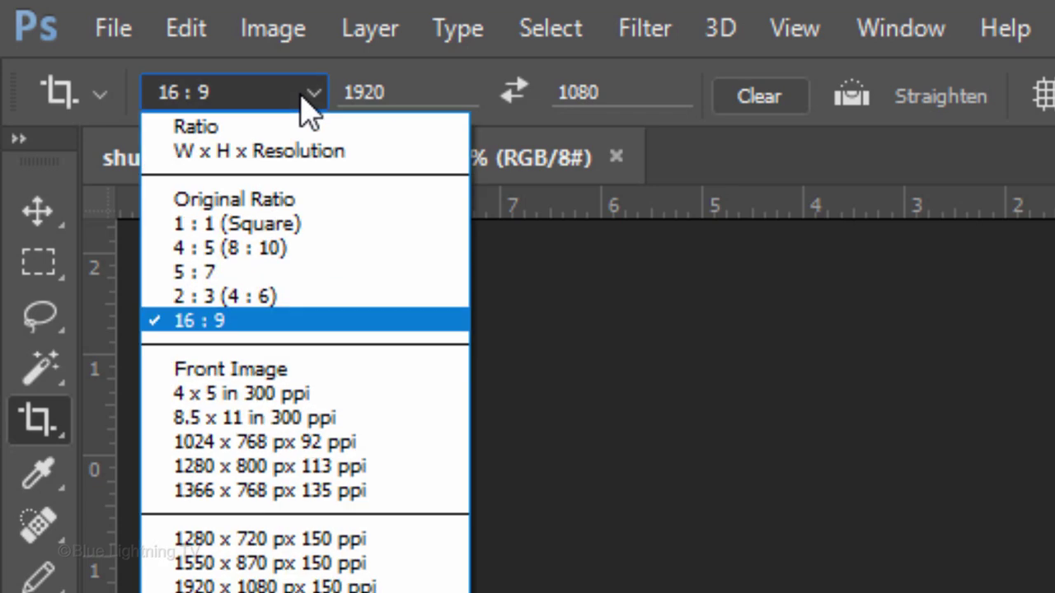
{"action": "left_click", "coordinate": [271, 322]}
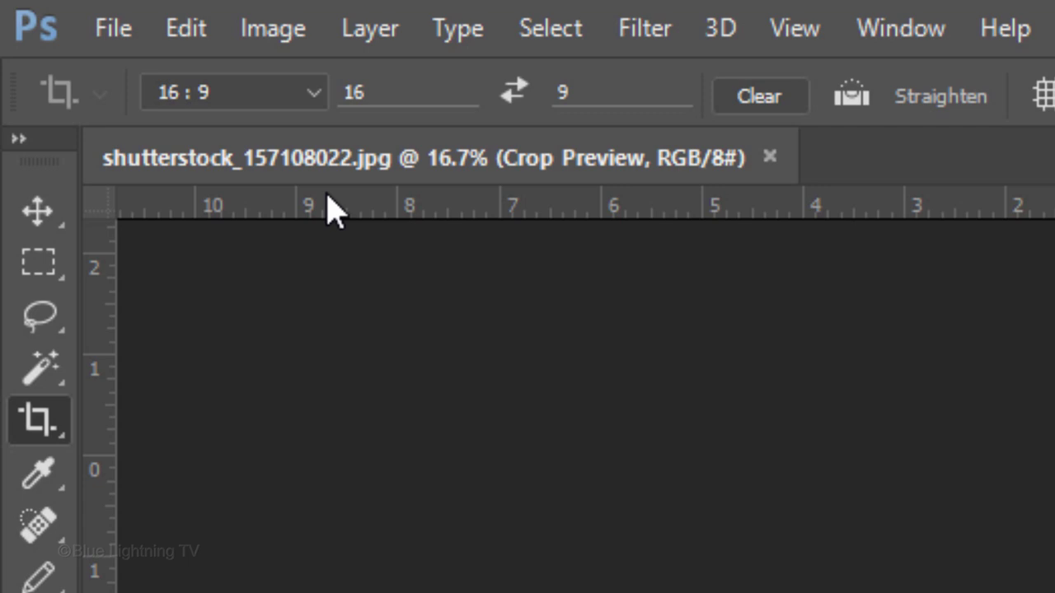
{"action": "left_click", "coordinate": [395, 97]}
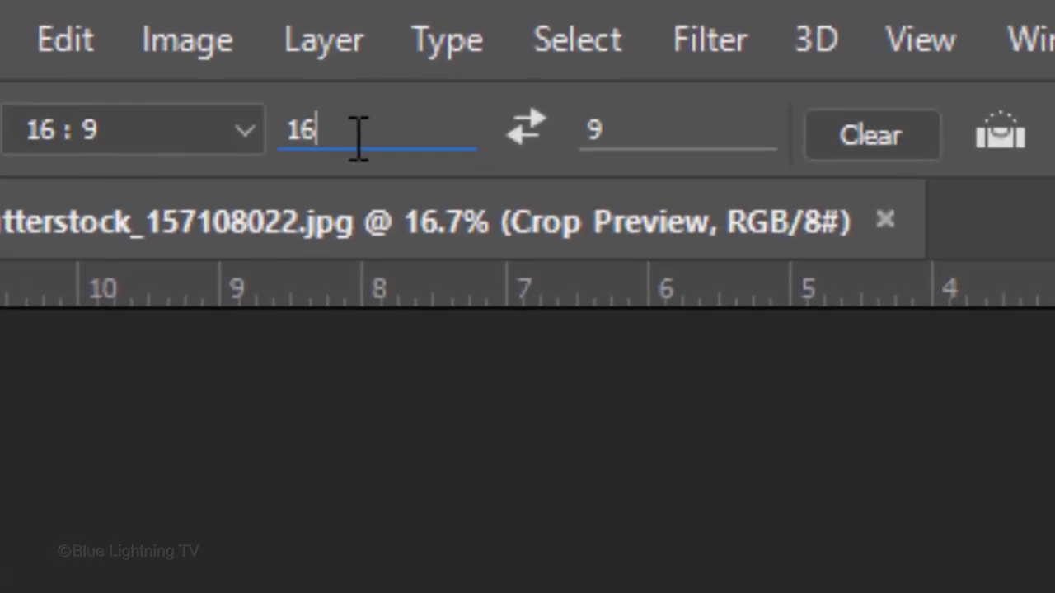
{"action": "key", "text": "BackSpace"}
{"action": "type", "text": "920px"}
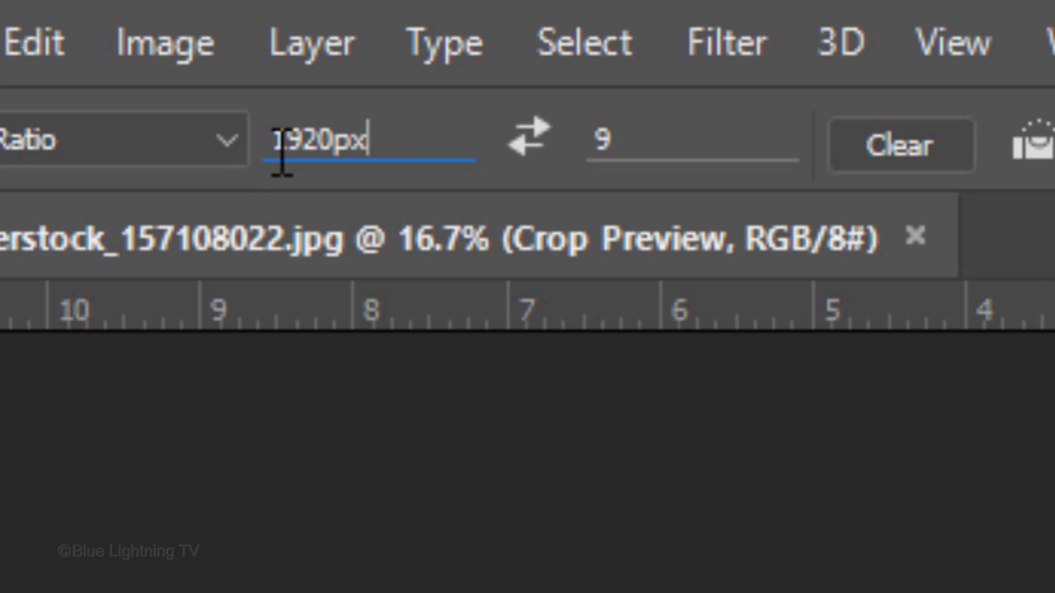
{"action": "left_click", "coordinate": [642, 147]}
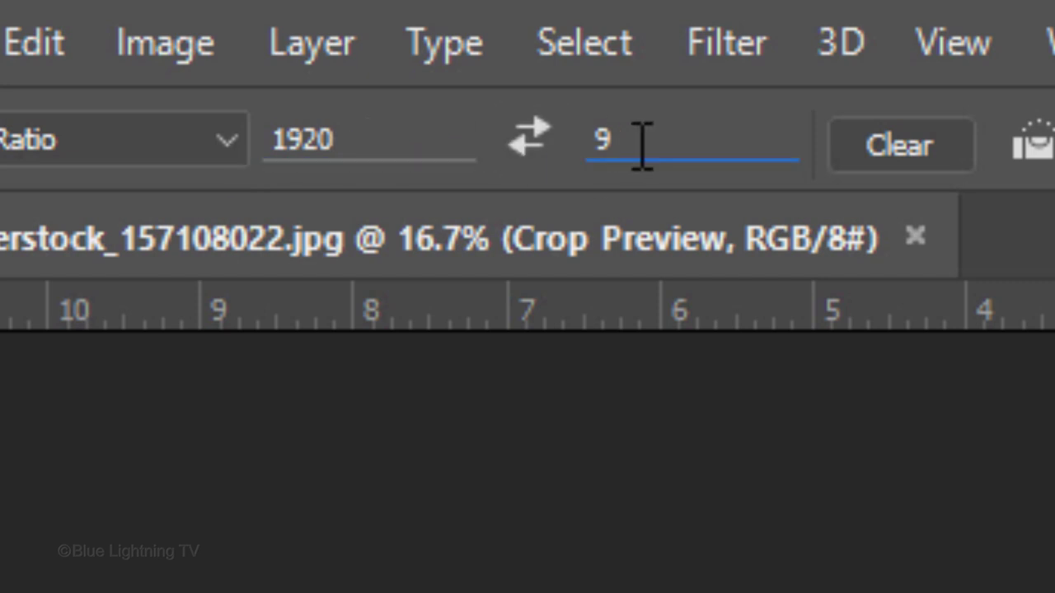
{"action": "double_click", "coordinate": [642, 147]}
{"action": "type", "text": "1080"}
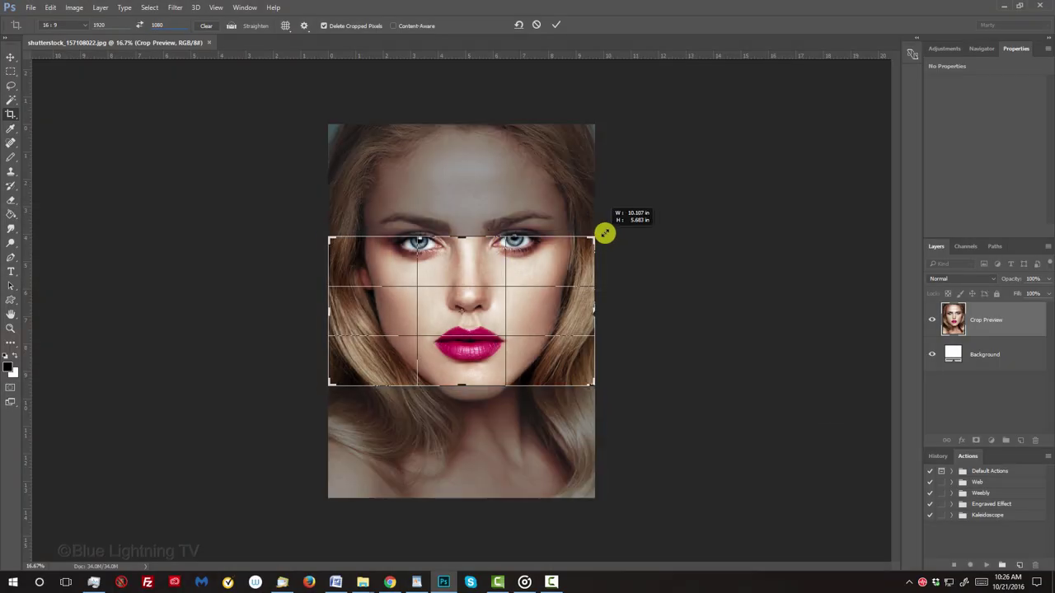
Enlarge the crop box from its centre, reposition the photo, apply the crop, and fit it to the window
{"action": "left_click_drag", "start_coordinate": [602, 228], "coordinate": [669, 180]}
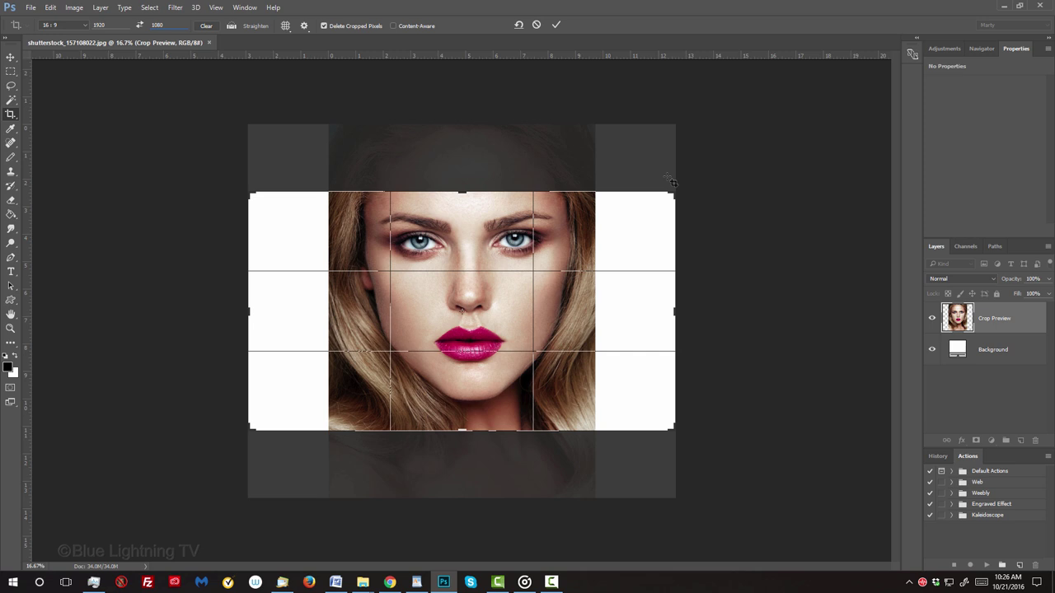
{"action": "key", "text": "Up"}
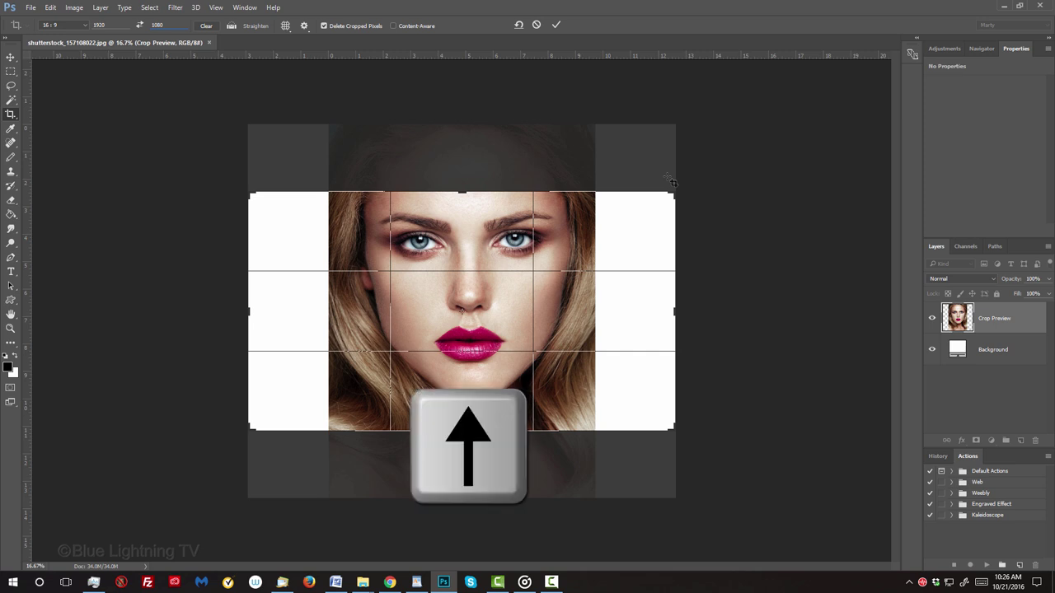
{"action": "key", "text": "Down"}
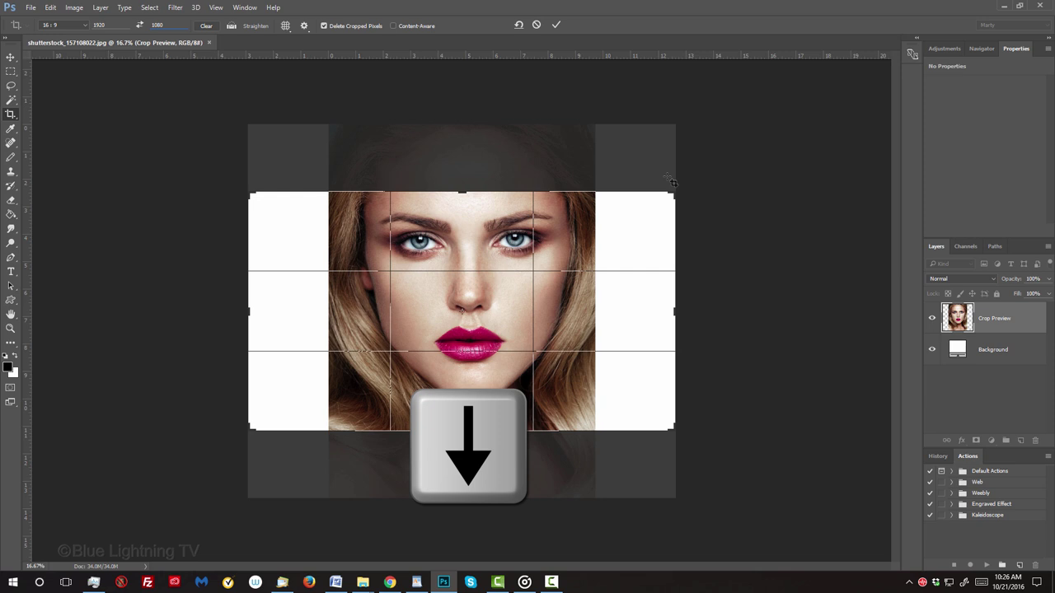
{"action": "key", "text": "Down"}
{"action": "key", "text": "Down"}
{"action": "key", "text": "Down"}
{"action": "key", "text": "Down"}
{"action": "key", "text": "Down"}
{"action": "key", "text": "Down"}
{"action": "key", "text": "Down"}
{"action": "key", "text": "Down"}
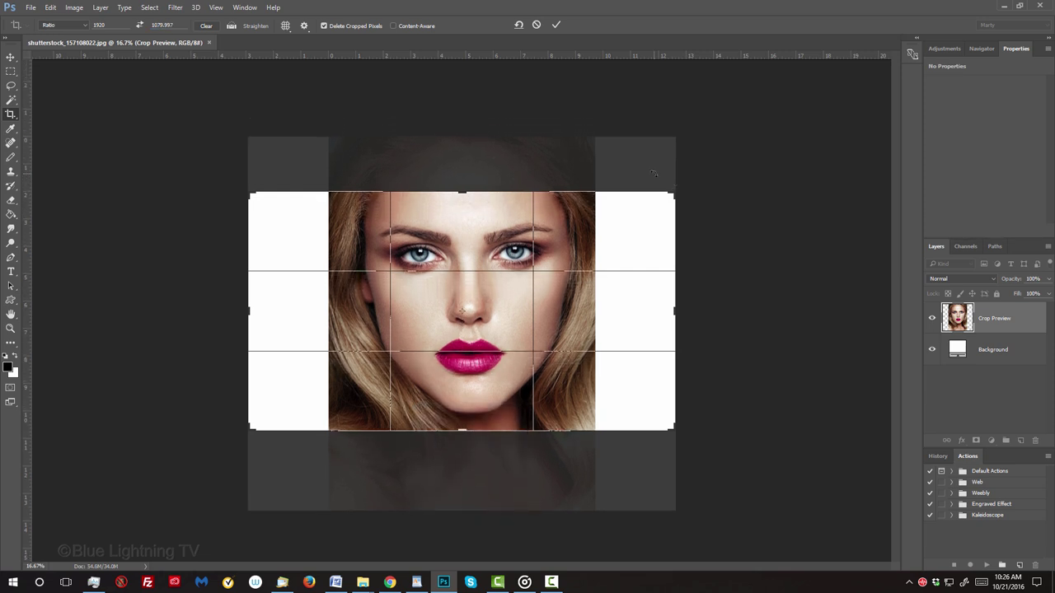
{"action": "left_click", "coordinate": [554, 25]}
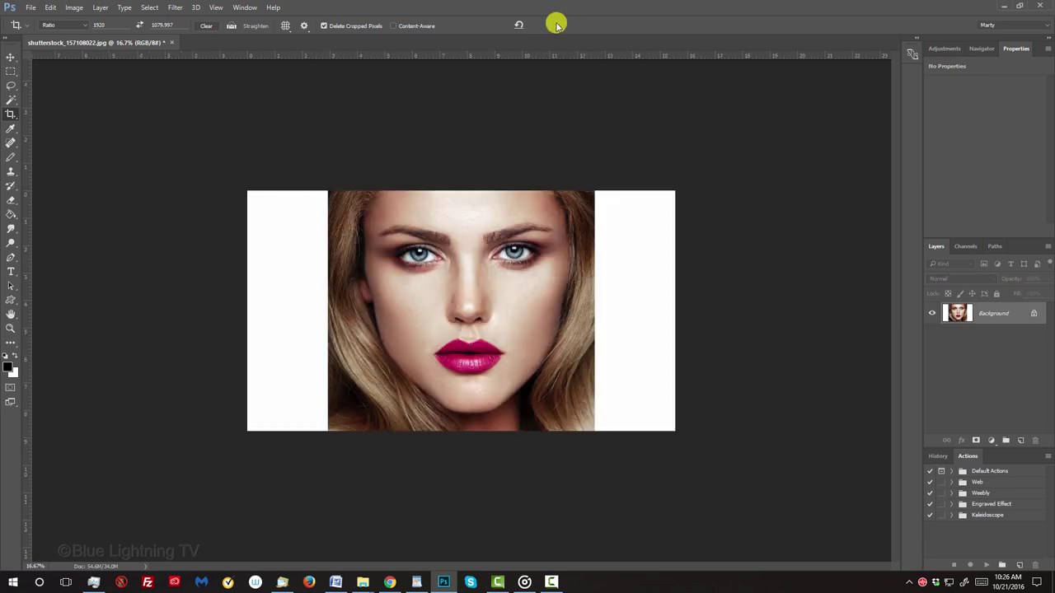
{"action": "key", "text": "ctrl+0"}
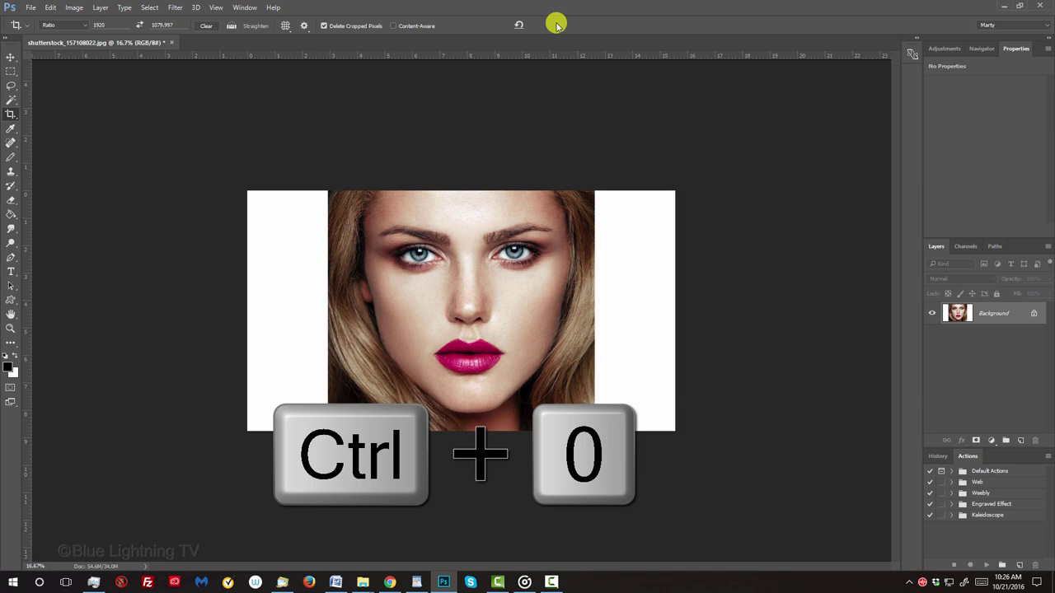
{"action": "key", "text": "ctrl+0"}
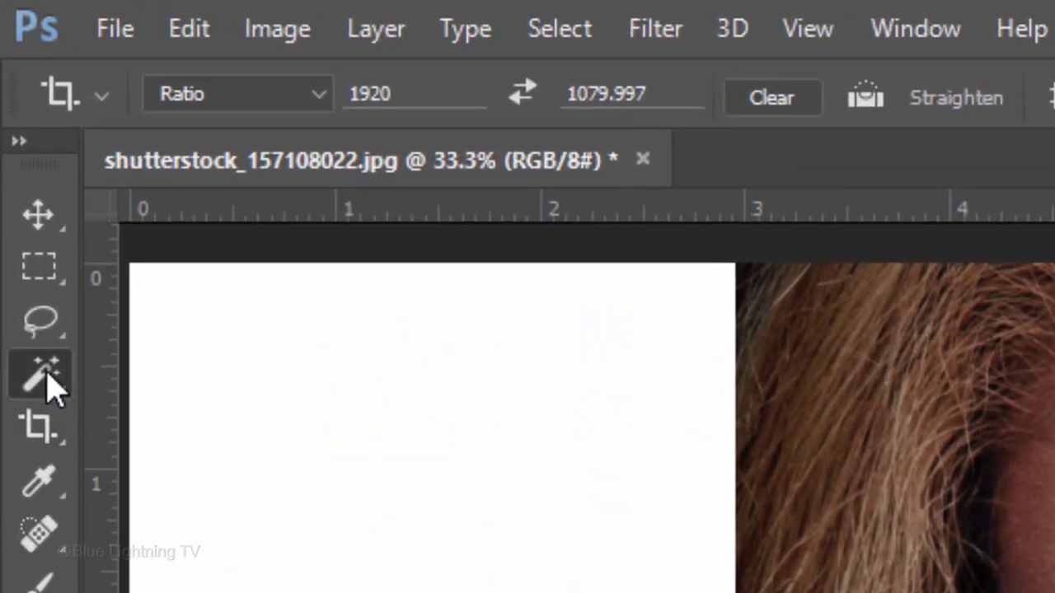
Magic Wand-select both white side areas, invert the selection, and copy the photo to Layer 1
{"action": "left_click", "coordinate": [47, 372]}
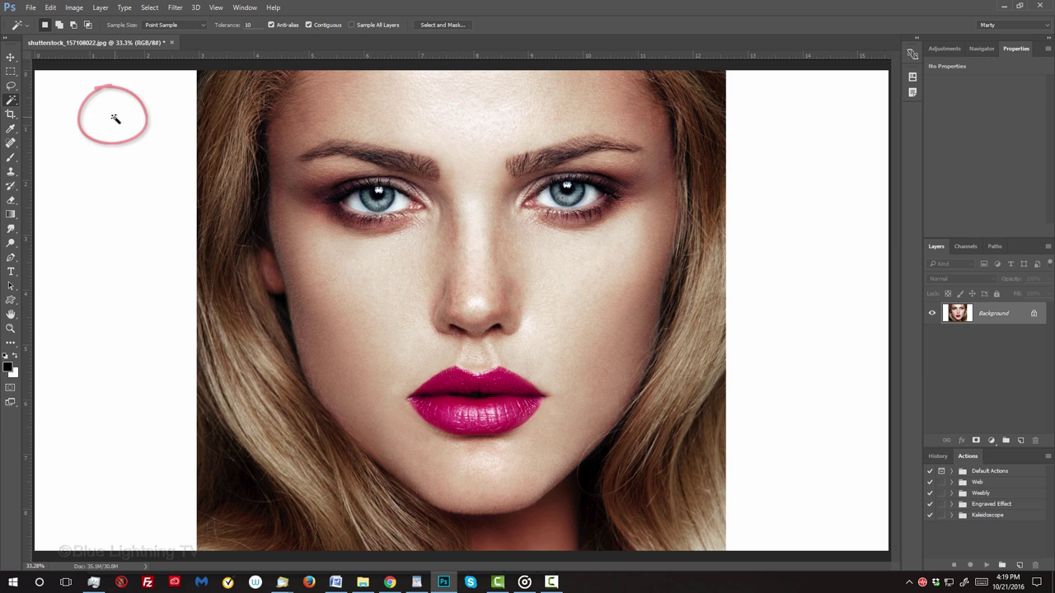
{"action": "left_click", "coordinate": [115, 121]}
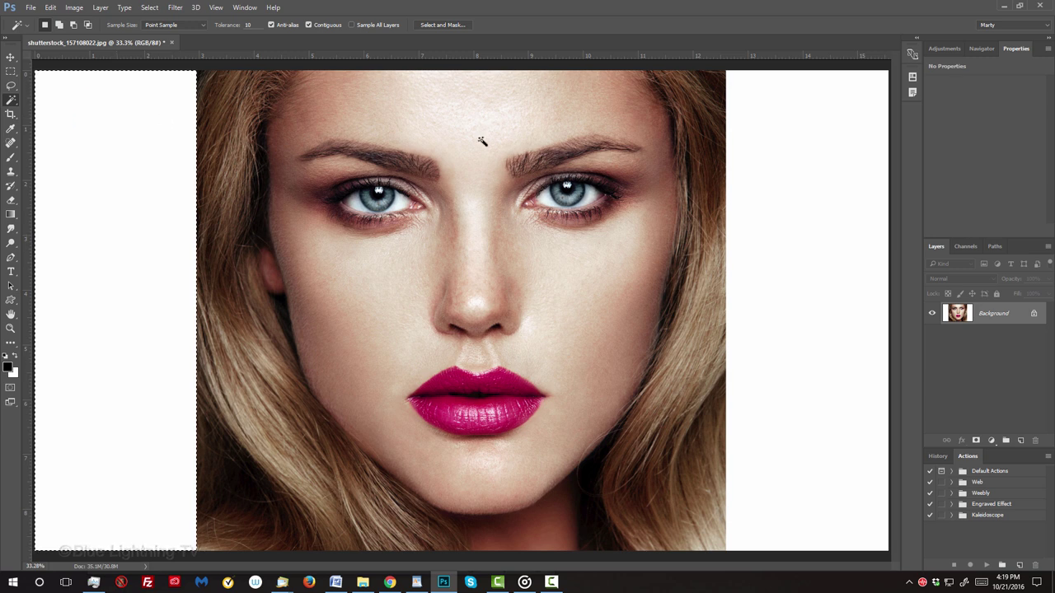
{"action": "left_click", "coordinate": [782, 155], "text": "shift"}
{"action": "key", "text": "ctrl+shift+i"}
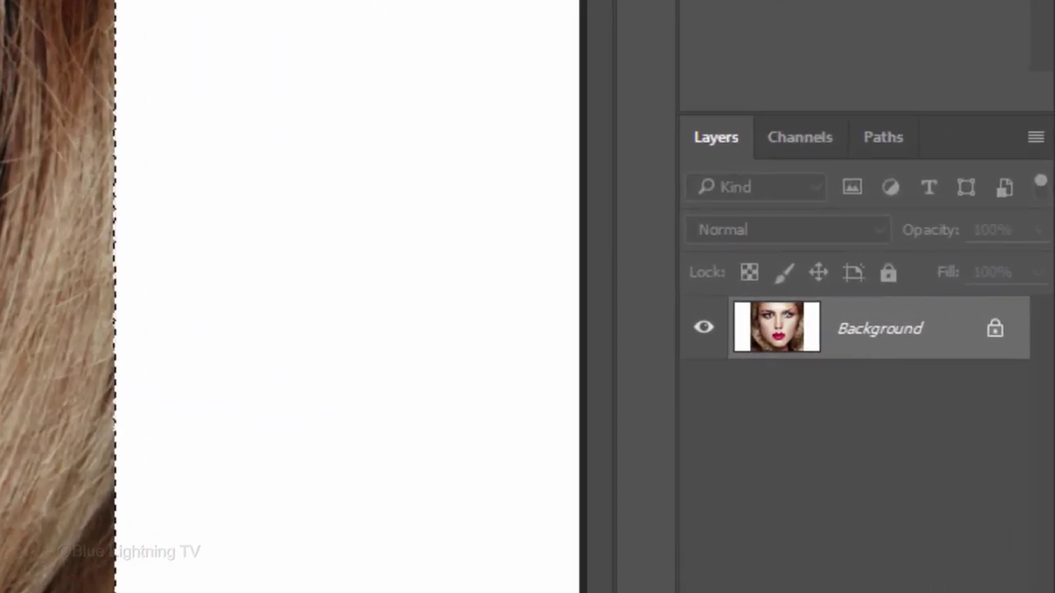
{"action": "key", "text": "ctrl+j"}
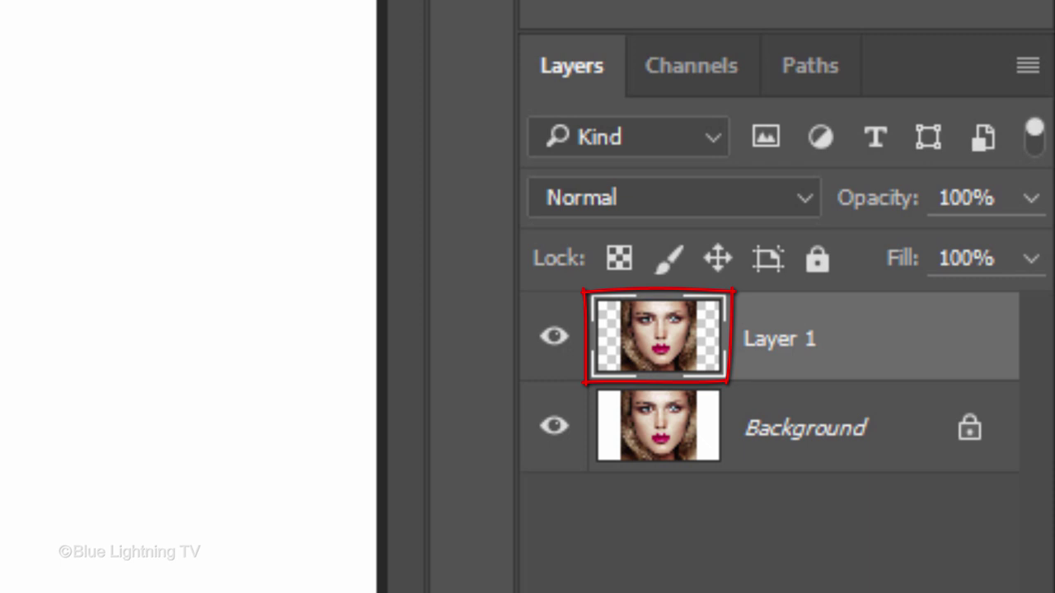
Fill the Background layer with black using Alt+Delete, then reselect Layer 1
{"action": "left_click", "coordinate": [651, 445]}
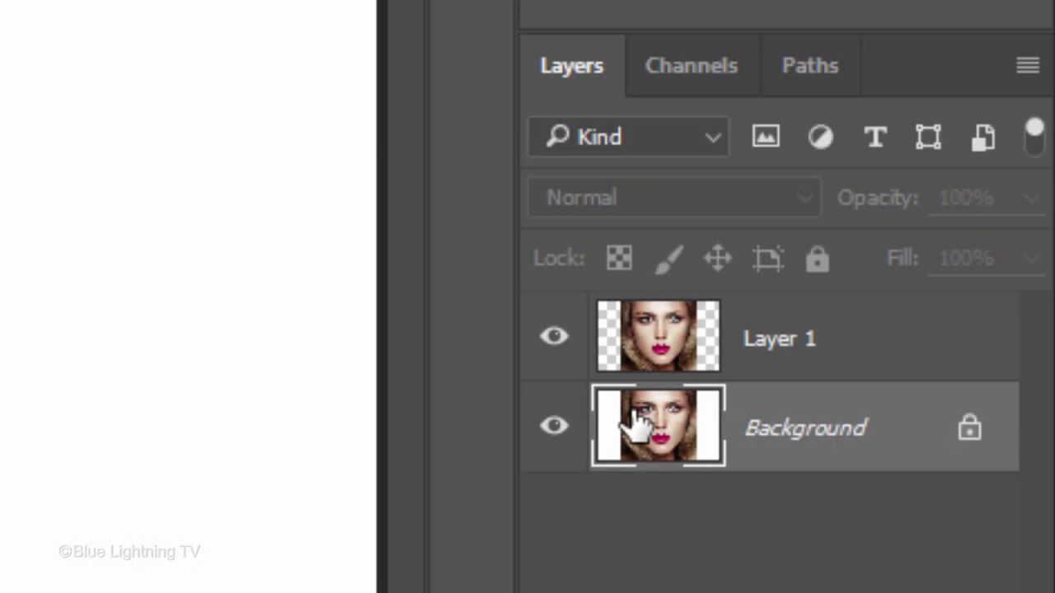
{"action": "key", "text": "alt+Delete"}
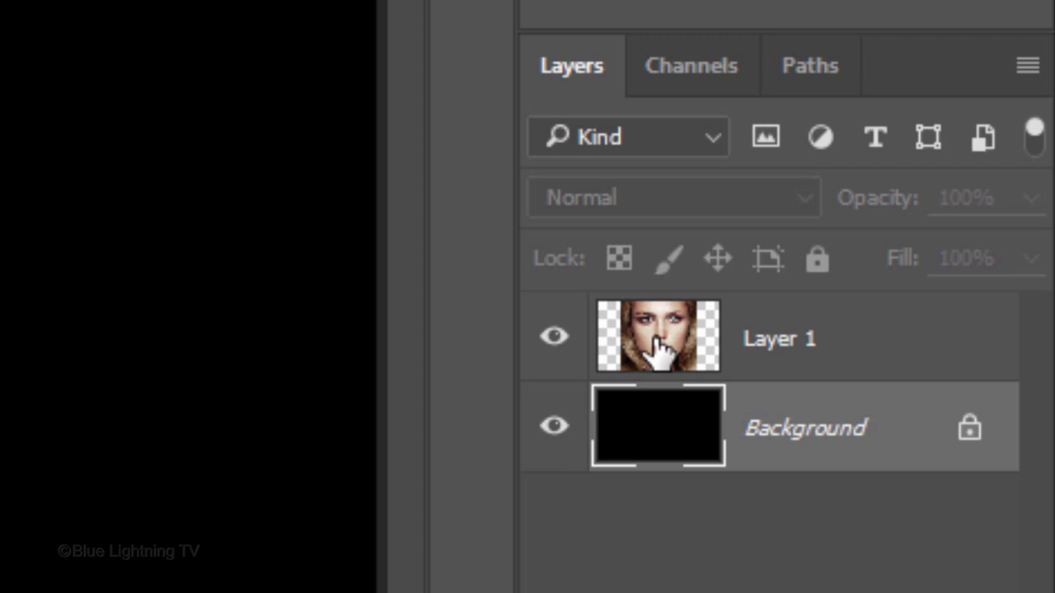
{"action": "left_click", "coordinate": [662, 338]}
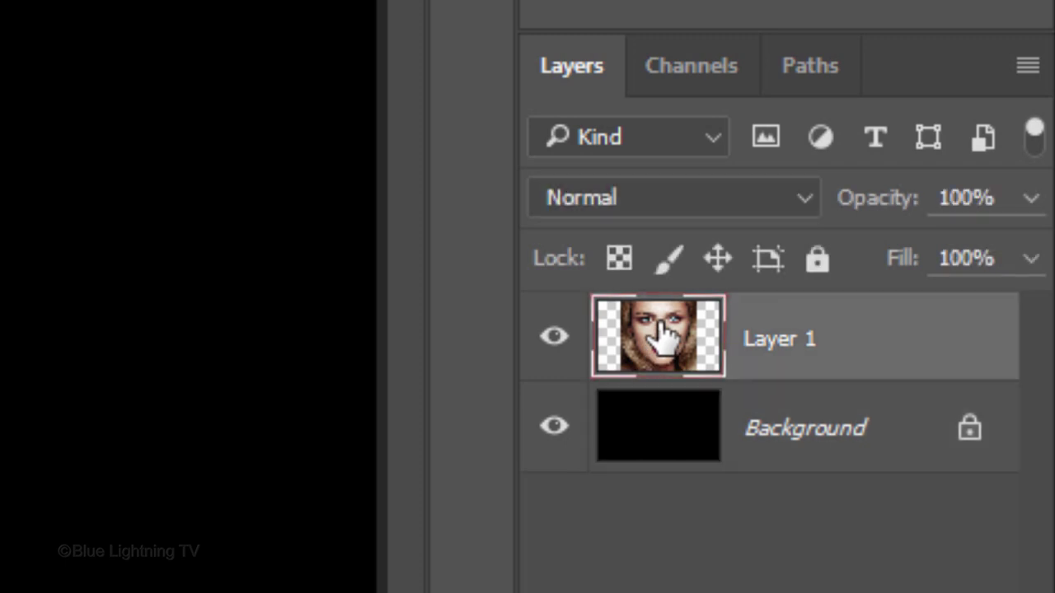
Convert Layer 1 to a smart object and duplicate it at 50% opacity
{"action": "left_click", "coordinate": [1028, 68]}
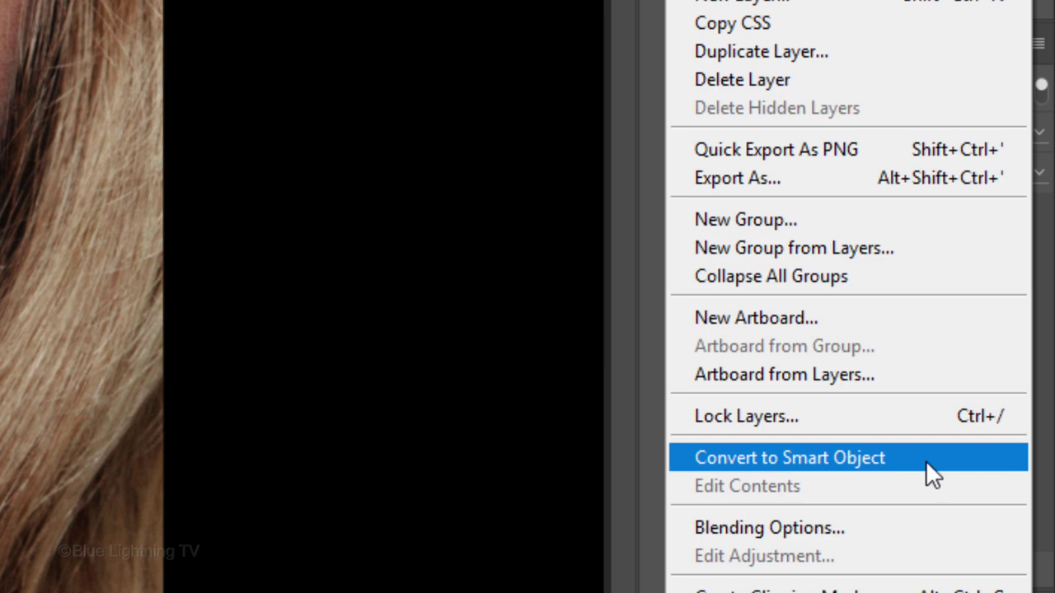
{"action": "left_click", "coordinate": [925, 459]}
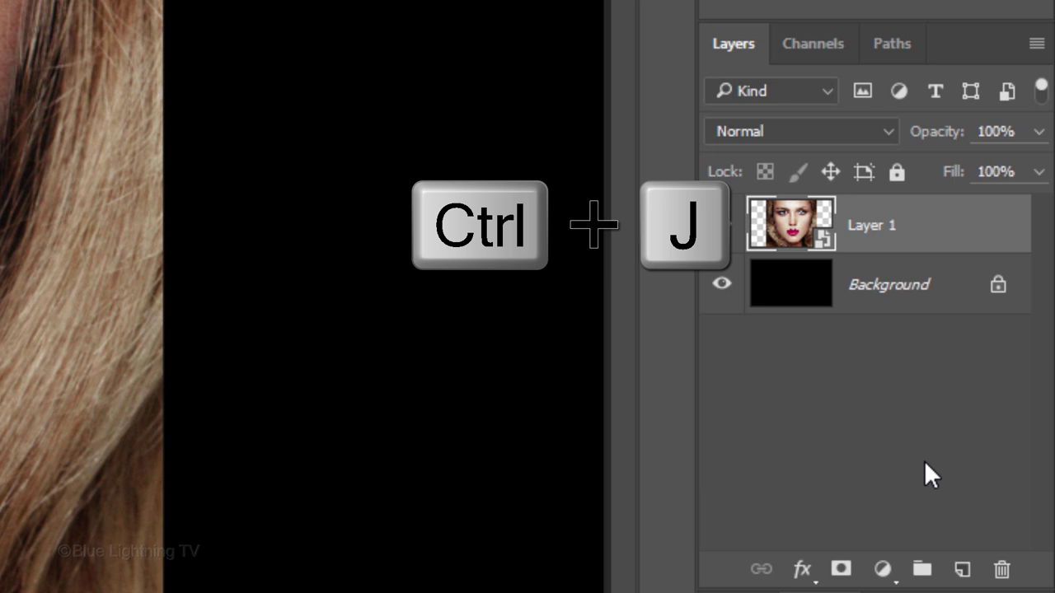
{"action": "key", "text": "ctrl+j"}
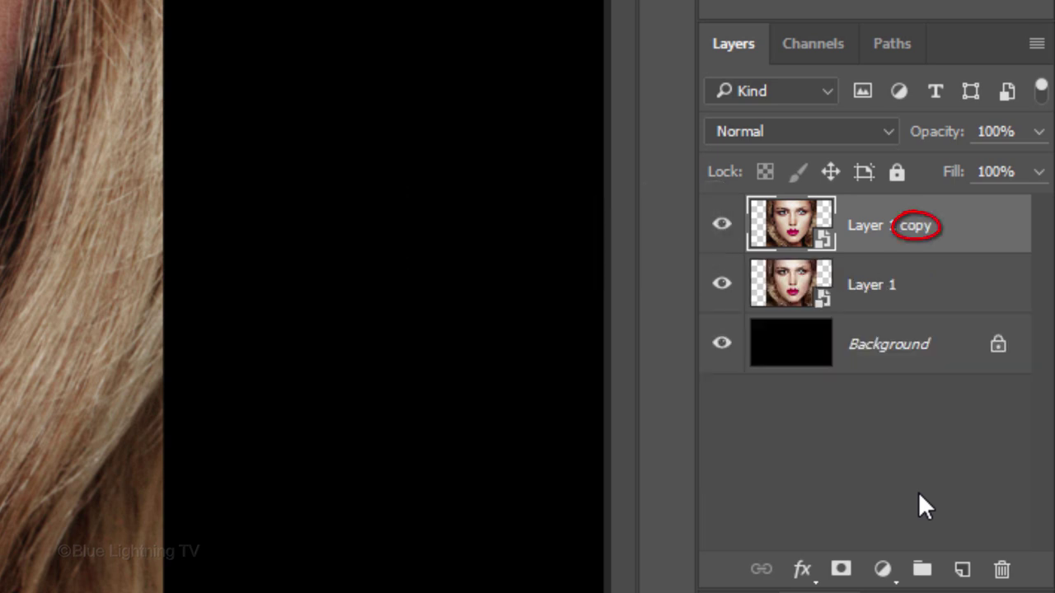
{"action": "left_click", "coordinate": [995, 132]}
{"action": "type", "text": "5"}
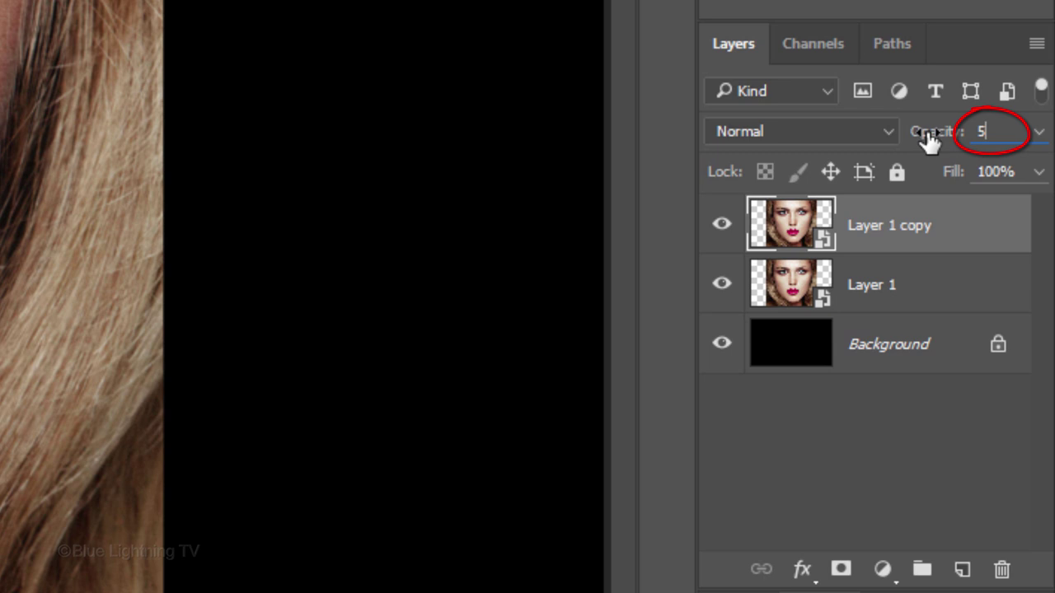
{"action": "type", "text": "0"}
{"action": "key", "text": "Return"}
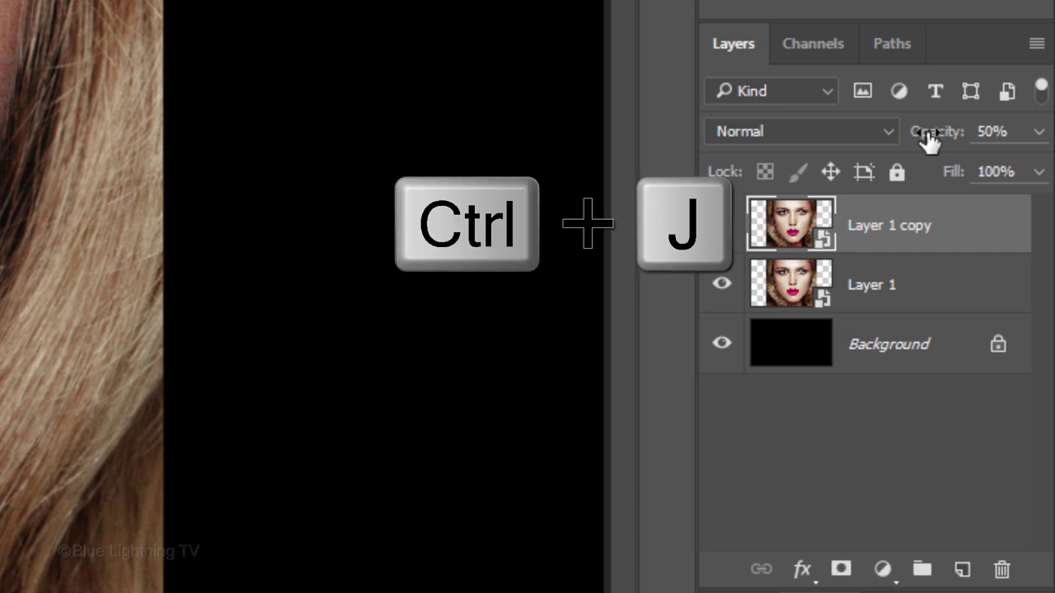
Make six more copies, then show only Layer 1 copy 7 and the black Background
{"action": "key", "text": "ctrl+j"}
{"action": "key", "text": "ctrl+j"}
{"action": "key", "text": "ctrl+j"}
{"action": "key", "text": "ctrl+j"}
{"action": "key", "text": "ctrl+j"}
{"action": "key", "text": "ctrl+j"}
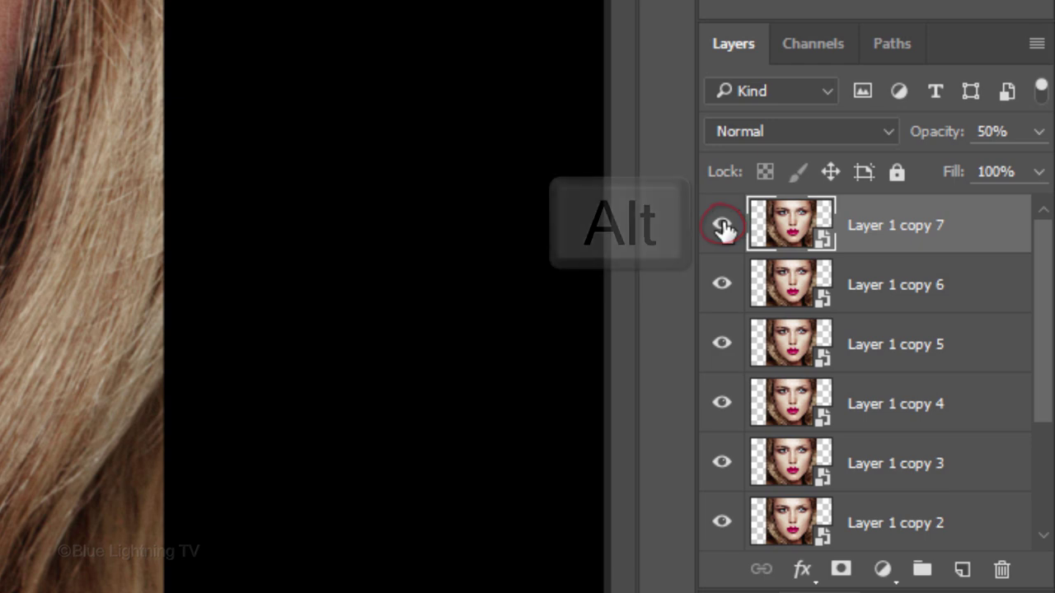
{"action": "left_click", "coordinate": [722, 225], "text": "alt"}
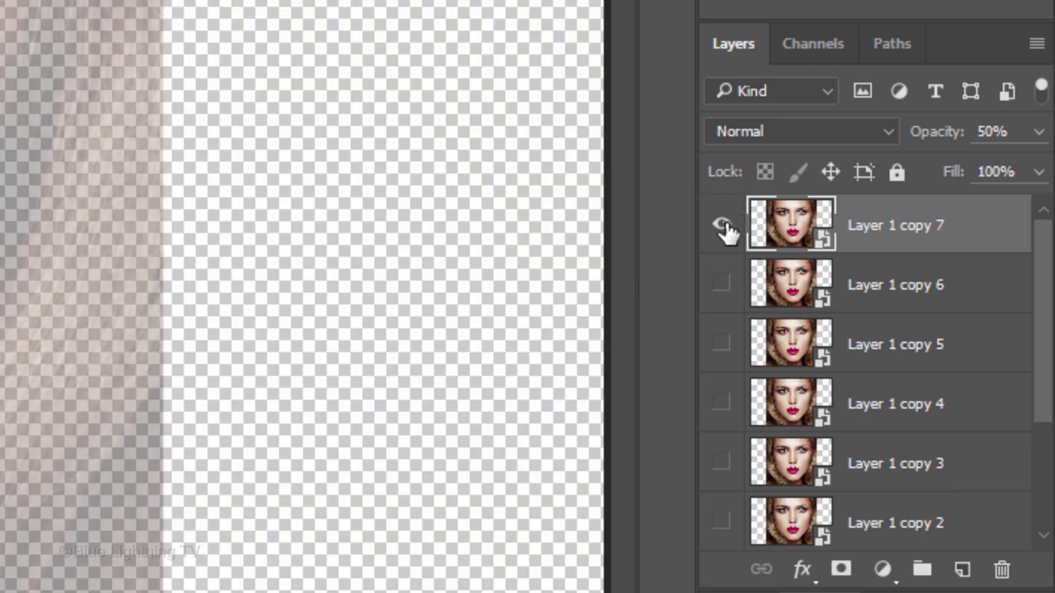
{"action": "left_click_drag", "start_coordinate": [1047, 266], "coordinate": [1049, 444]}
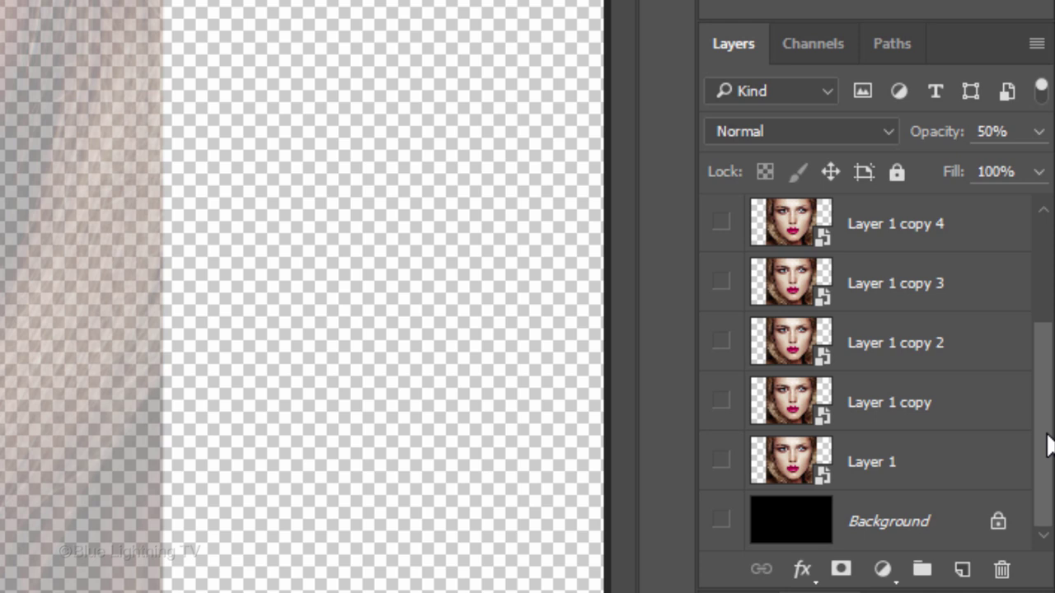
{"action": "left_click", "coordinate": [722, 522]}
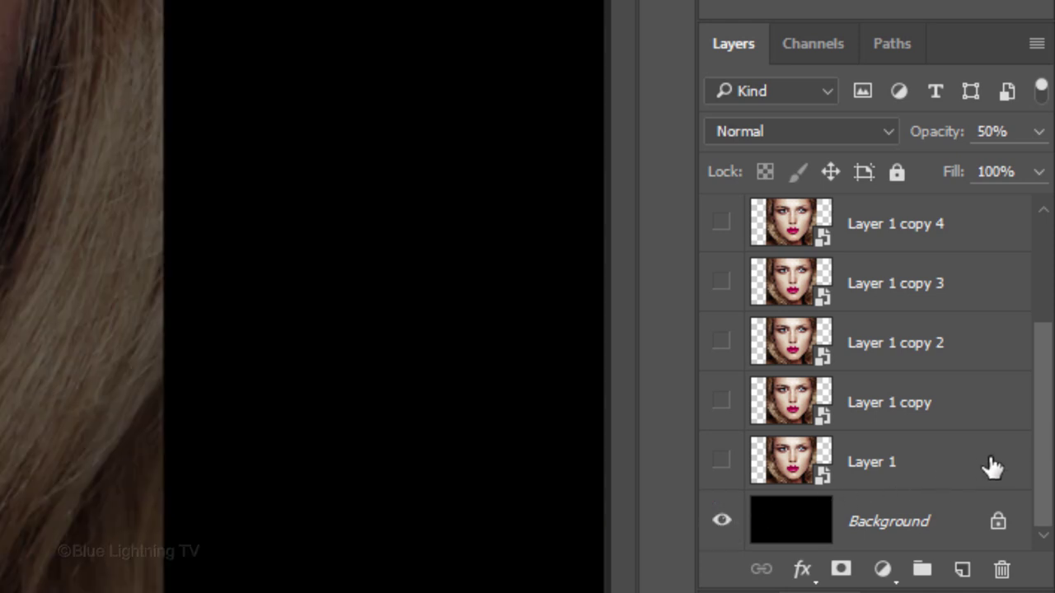
{"action": "left_click_drag", "start_coordinate": [1050, 435], "coordinate": [1049, 239]}
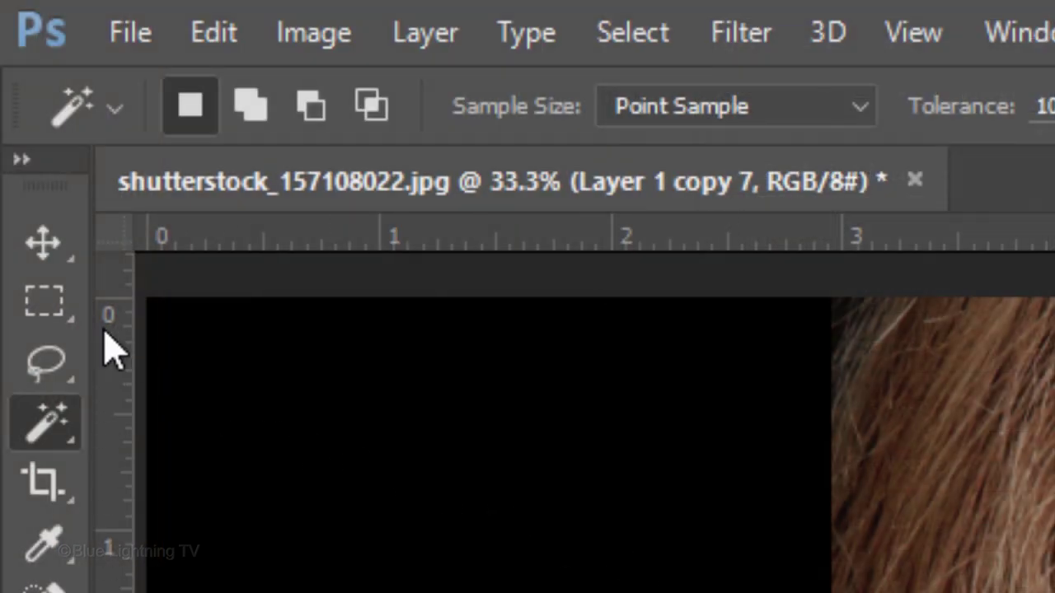
Mask Layer 1 copy 7 and copy 6 to the two leftmost vertical strips at 100% opacity
{"action": "left_click", "coordinate": [47, 306]}
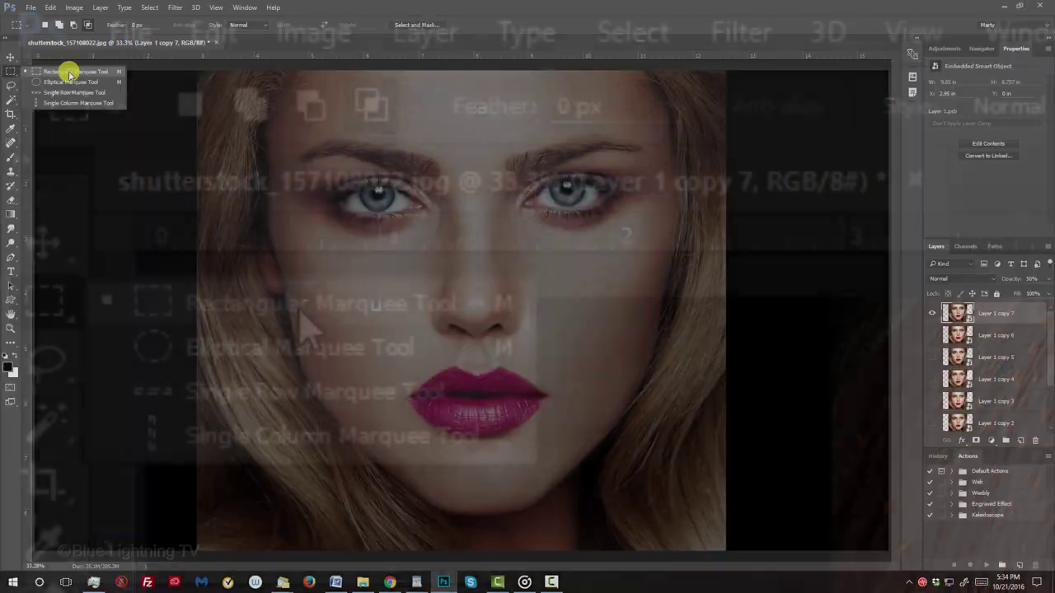
{"action": "left_click", "coordinate": [300, 317]}
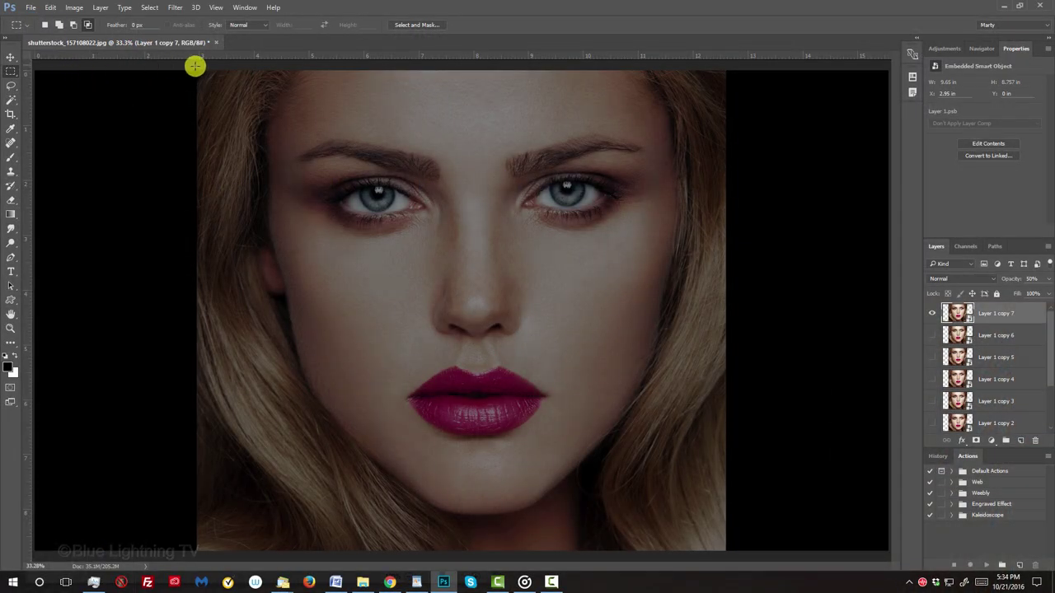
{"action": "left_click_drag", "start_coordinate": [196, 71], "coordinate": [277, 558]}
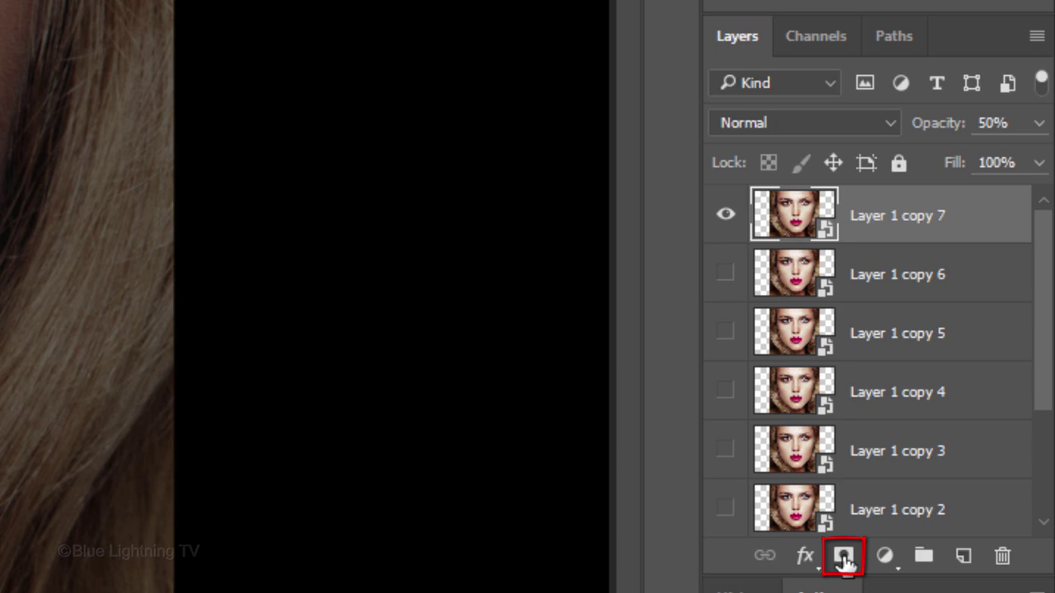
{"action": "left_click", "coordinate": [843, 559]}
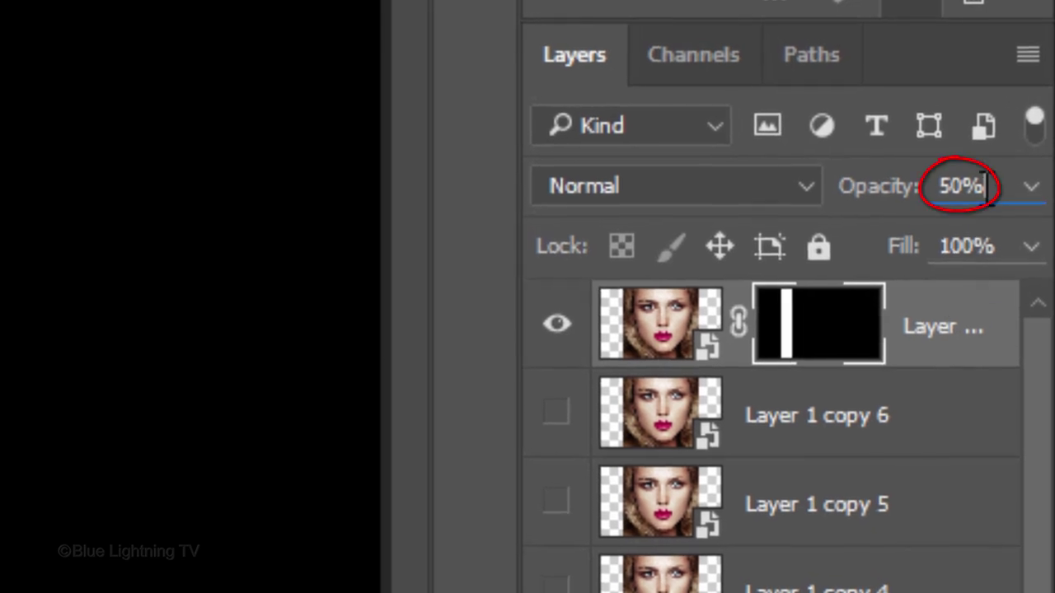
{"action": "left_click", "coordinate": [982, 186]}
{"action": "type", "text": "100"}
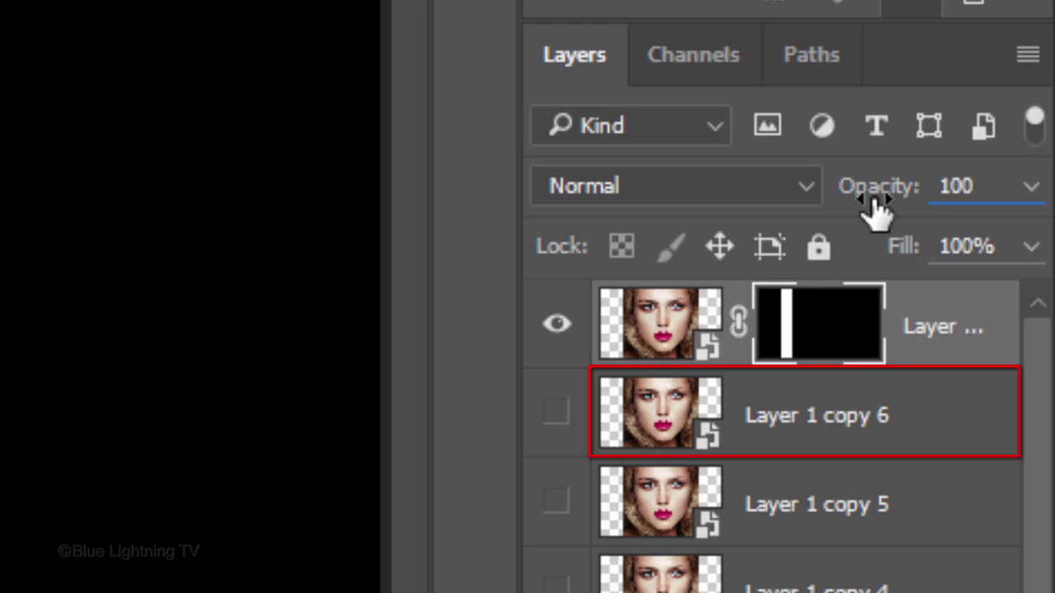
{"action": "left_click", "coordinate": [556, 409]}
{"action": "left_click", "coordinate": [680, 416]}
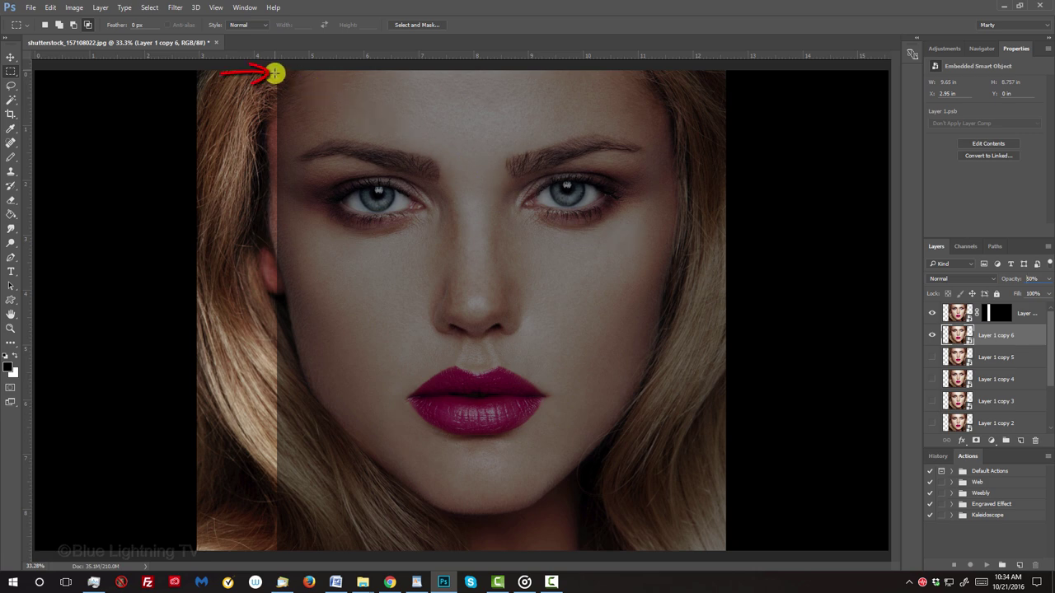
{"action": "left_click_drag", "start_coordinate": [274, 74], "coordinate": [332, 587]}
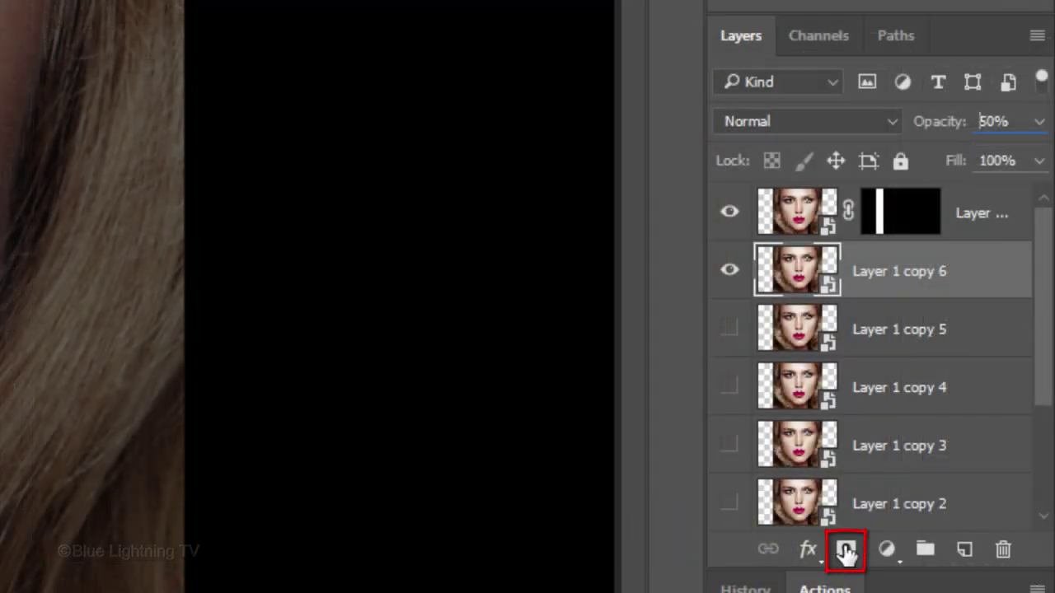
{"action": "left_click", "coordinate": [846, 549]}
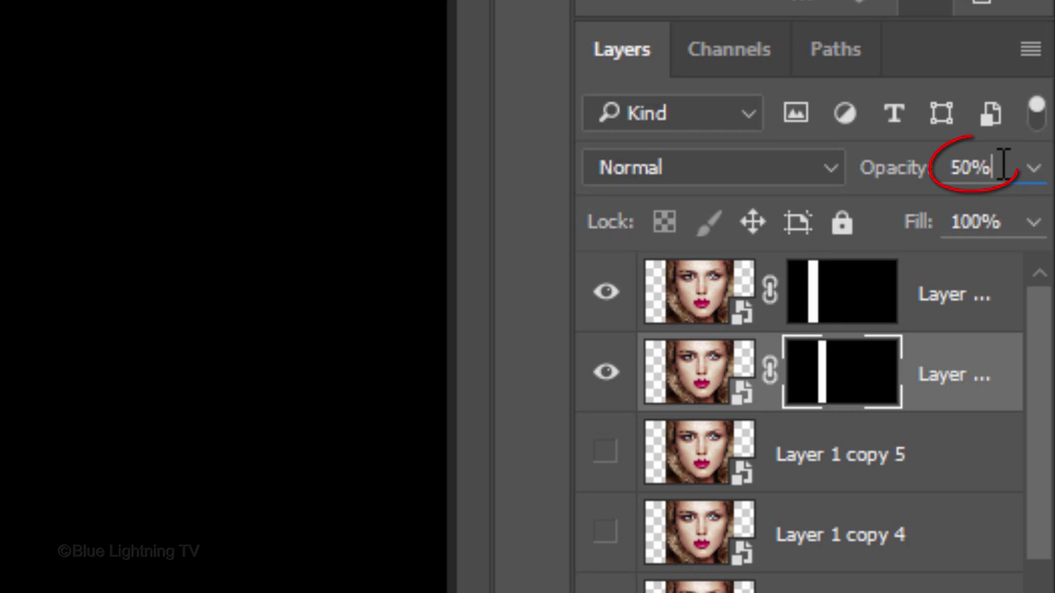
{"action": "left_click", "coordinate": [1000, 167]}
{"action": "key", "text": "BackSpace"}
{"action": "key", "text": "BackSpace"}
{"action": "key", "text": "BackSpace"}
{"action": "type", "text": "100"}
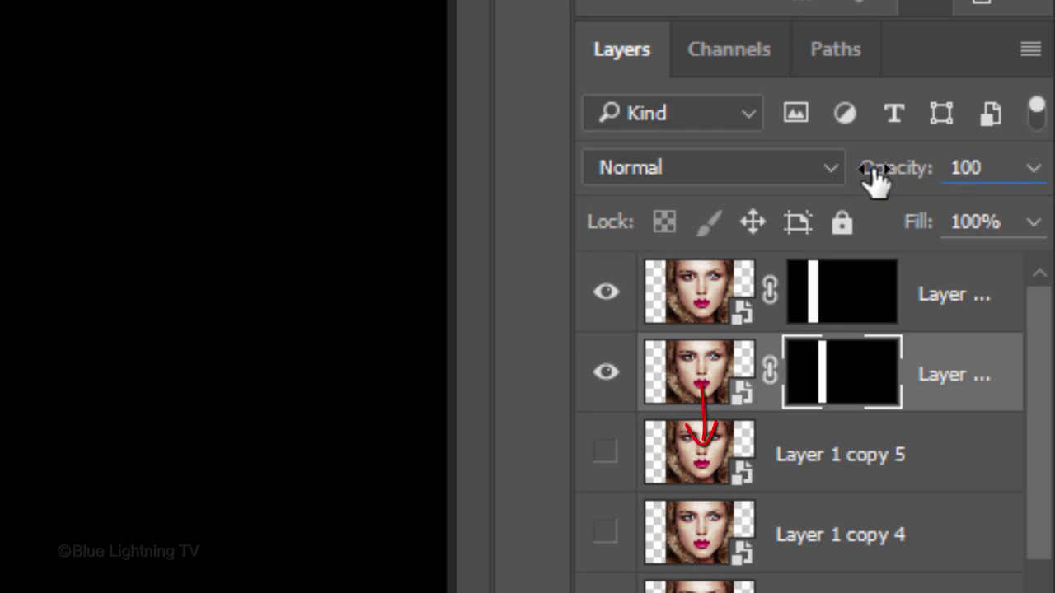
Mask Layer 1 copy 5 and copy 4 to the left-eye and nose-and-lips strips at 100% opacity
{"action": "left_click", "coordinate": [605, 453]}
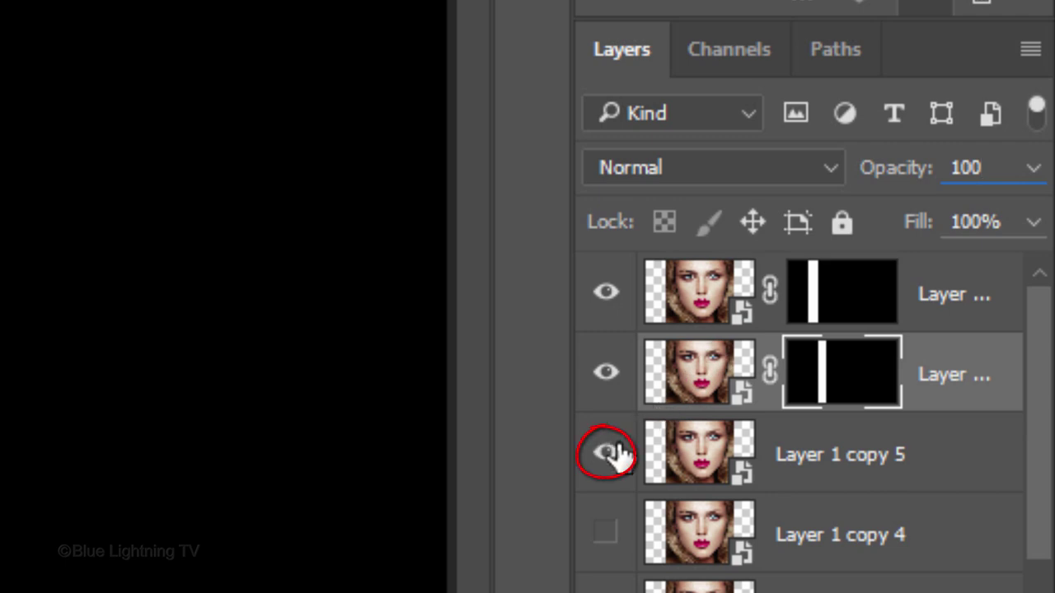
{"action": "left_click", "coordinate": [699, 456]}
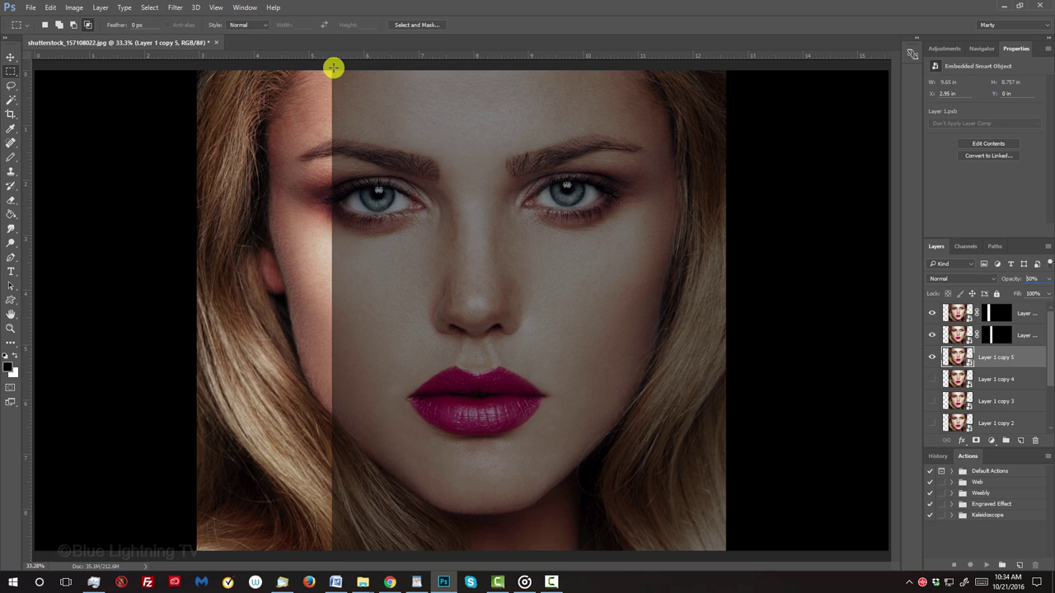
{"action": "mouse_move", "coordinate": [330, 67]}
{"action": "left_mouse_down"}
{"action": "mouse_move", "coordinate": [440, 534]}
{"action": "mouse_move", "coordinate": [438, 577]}
{"action": "mouse_move", "coordinate": [426, 585]}
{"action": "left_mouse_up"}
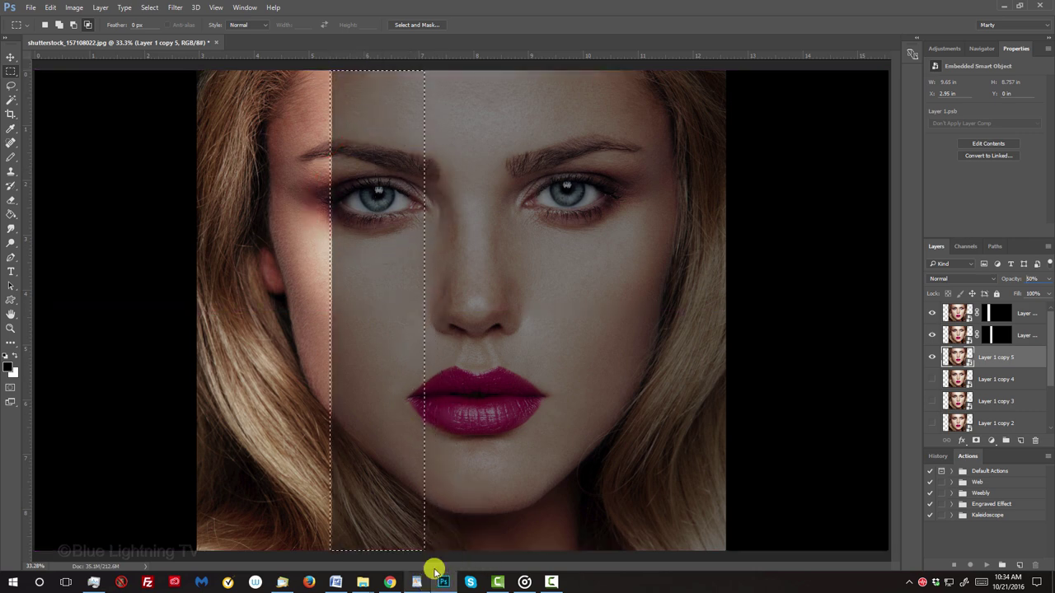
{"action": "left_click", "coordinate": [976, 441]}
{"action": "left_click", "coordinate": [1031, 278]}
{"action": "type", "text": "100"}
{"action": "key", "text": "Return"}
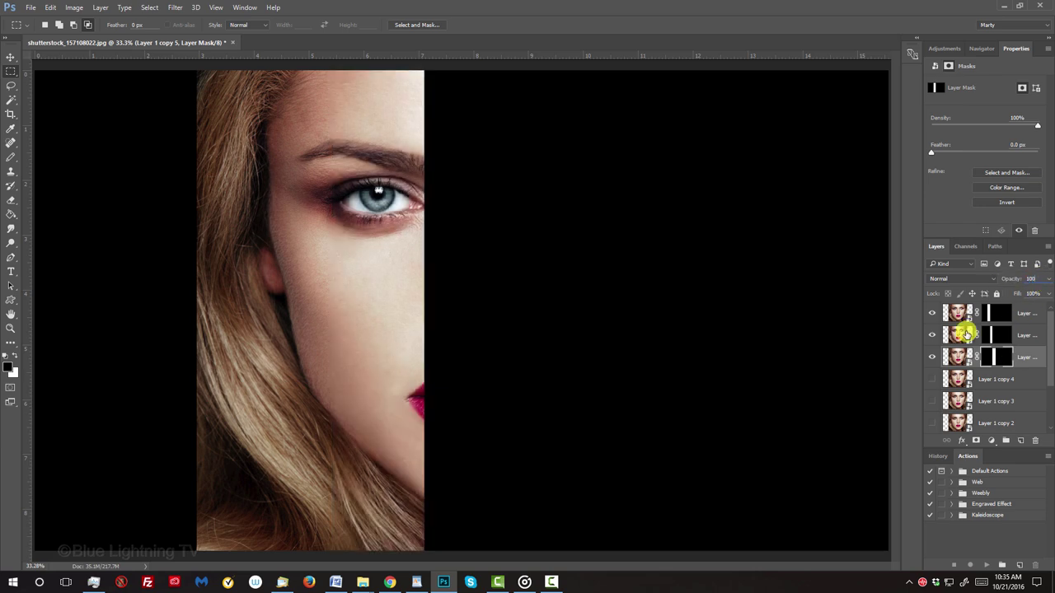
{"action": "left_click", "coordinate": [932, 379]}
{"action": "left_click", "coordinate": [958, 379]}
{"action": "left_click_drag", "start_coordinate": [423, 70], "coordinate": [516, 550]}
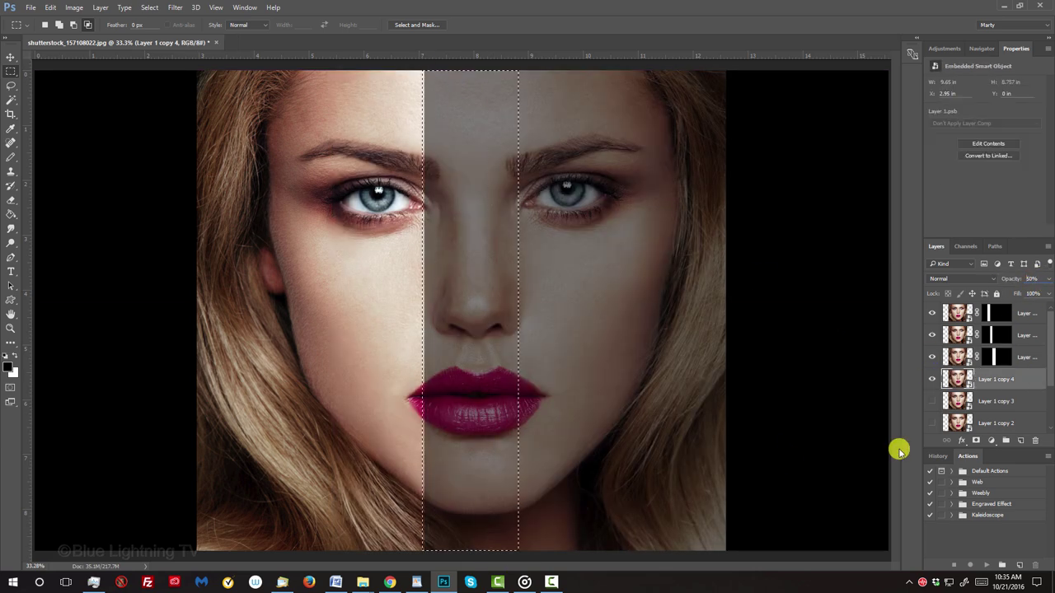
{"action": "left_click", "coordinate": [975, 441]}
{"action": "left_click", "coordinate": [1031, 278]}
{"action": "type", "text": "100"}
{"action": "key", "text": "Return"}
Mask Layer 1 copy 3 to the right-eye strip at 100% and copy 2 to the rightmost strip
{"action": "left_click", "coordinate": [932, 401]}
{"action": "left_click", "coordinate": [958, 401]}
{"action": "left_click_drag", "start_coordinate": [516, 69], "coordinate": [614, 561]}
{"action": "left_click", "coordinate": [976, 441]}
{"action": "left_click", "coordinate": [1031, 278]}
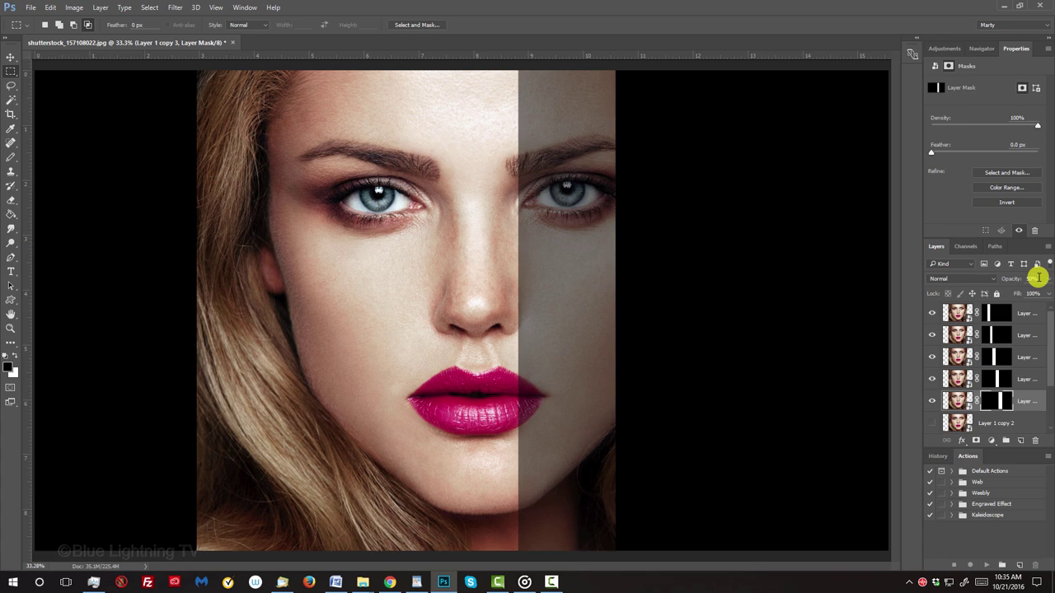
{"action": "type", "text": "100"}
{"action": "key", "text": "Return"}
{"action": "left_click", "coordinate": [932, 423]}
{"action": "left_click", "coordinate": [957, 423]}
{"action": "left_click_drag", "start_coordinate": [611, 70], "coordinate": [664, 552]}
{"action": "left_click", "coordinate": [975, 441]}
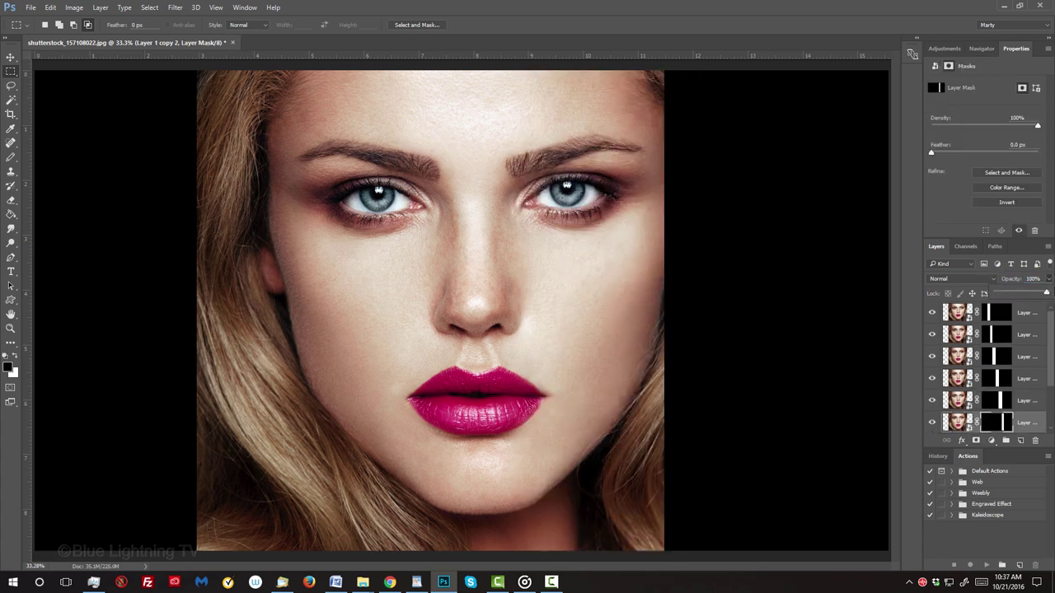
Set Layer 1 copy 2 to 100% opacity and hide the black Background layer
{"action": "key", "text": "0"}
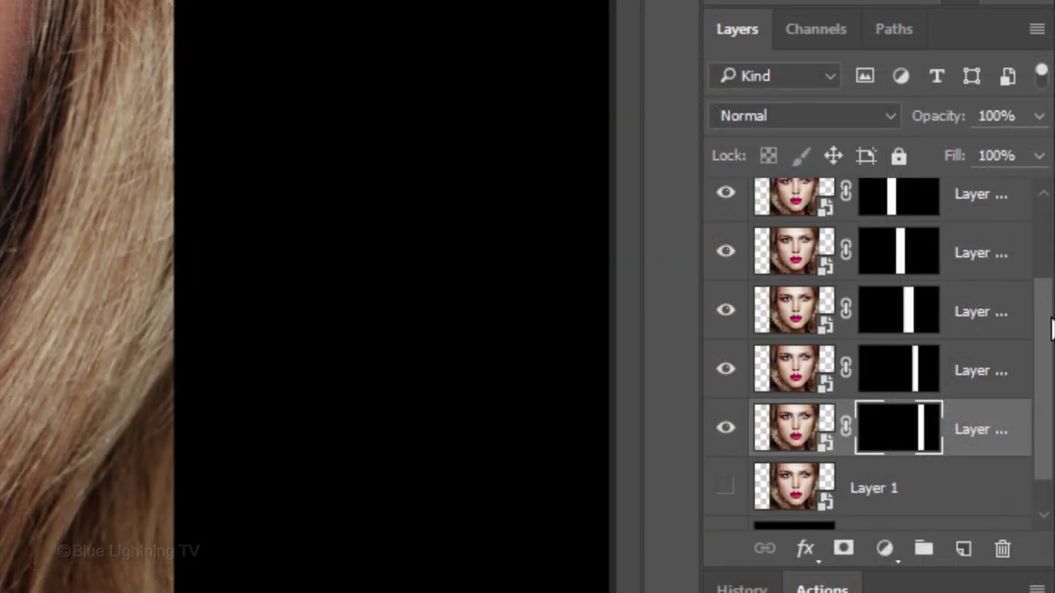
{"action": "left_click_drag", "start_coordinate": [1051, 360], "coordinate": [1053, 404]}
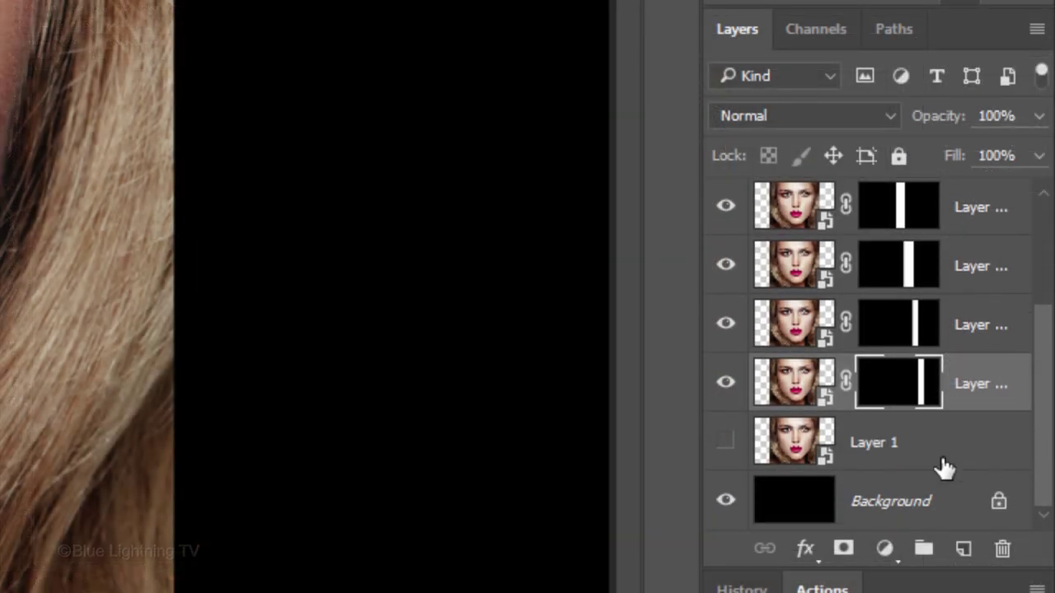
{"action": "left_click", "coordinate": [726, 501]}
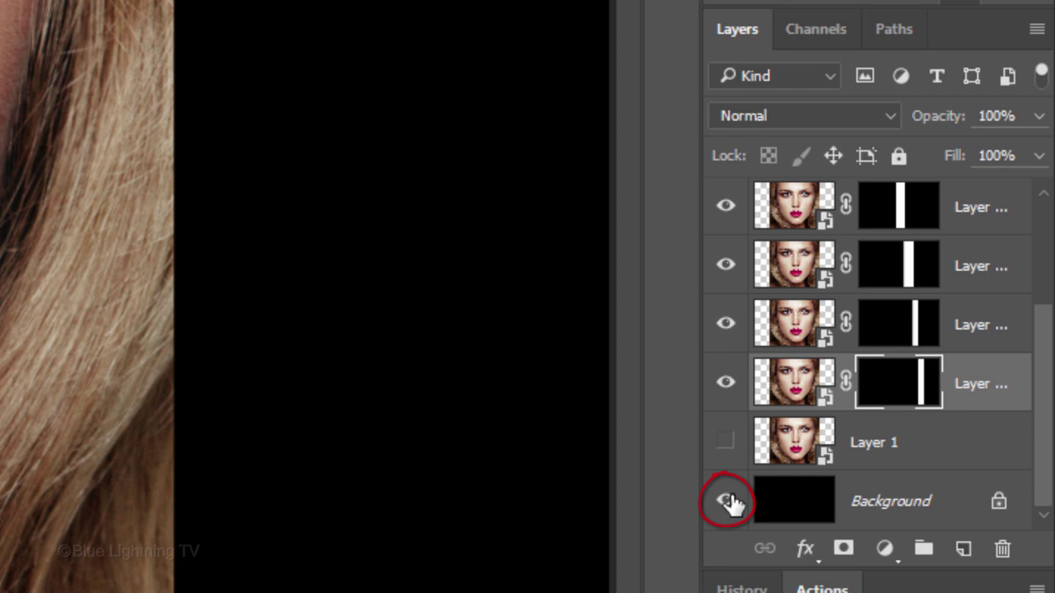
{"action": "left_click", "coordinate": [726, 500]}
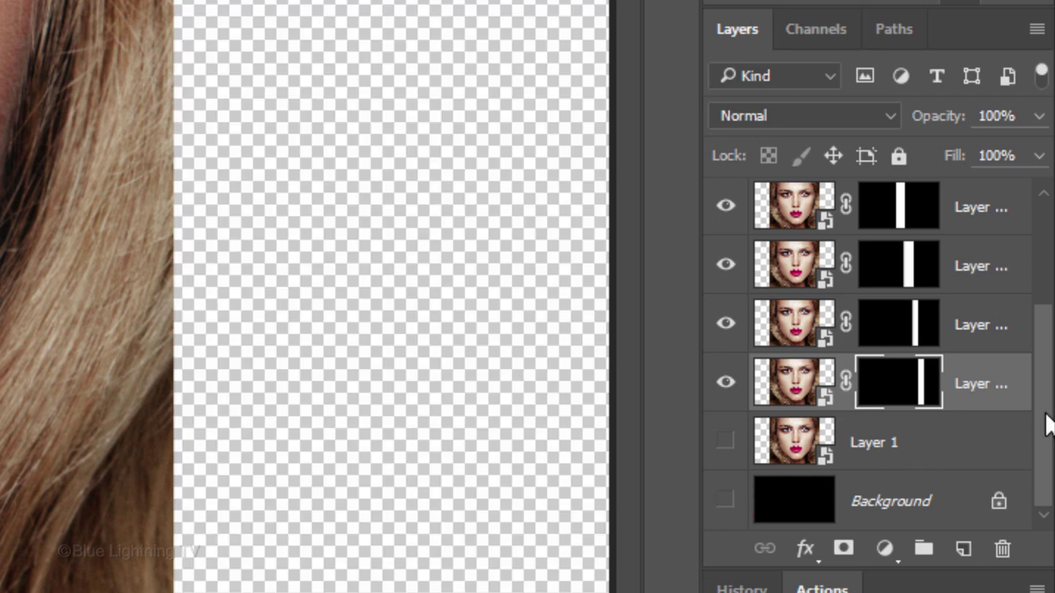
{"action": "left_click_drag", "start_coordinate": [1047, 423], "coordinate": [1051, 280]}
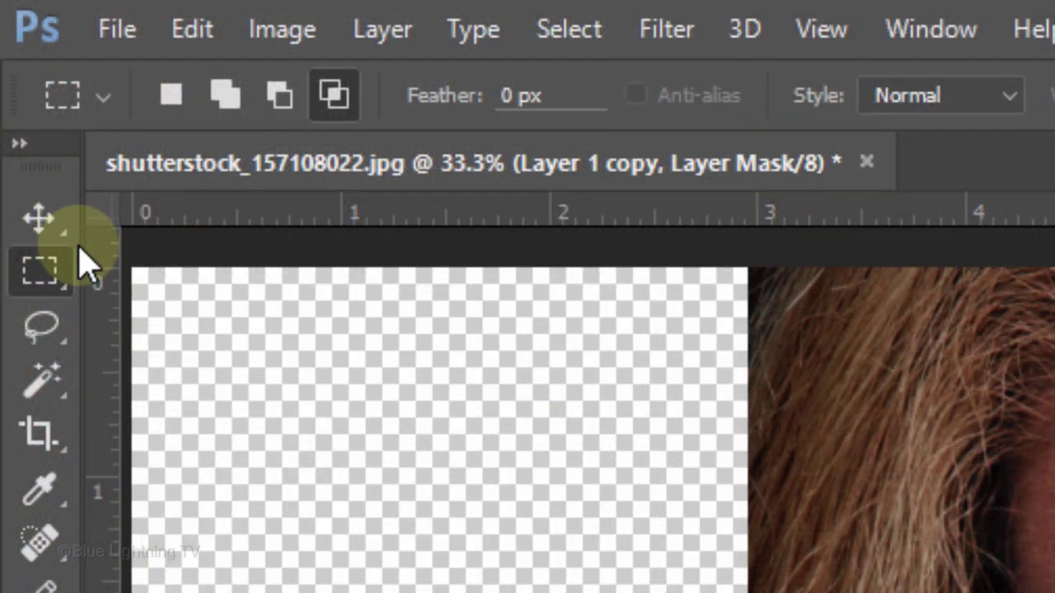
Choose the Move tool with Auto-Select Layer and pick the leftmost strip on the canvas
{"action": "left_click", "coordinate": [40, 217]}
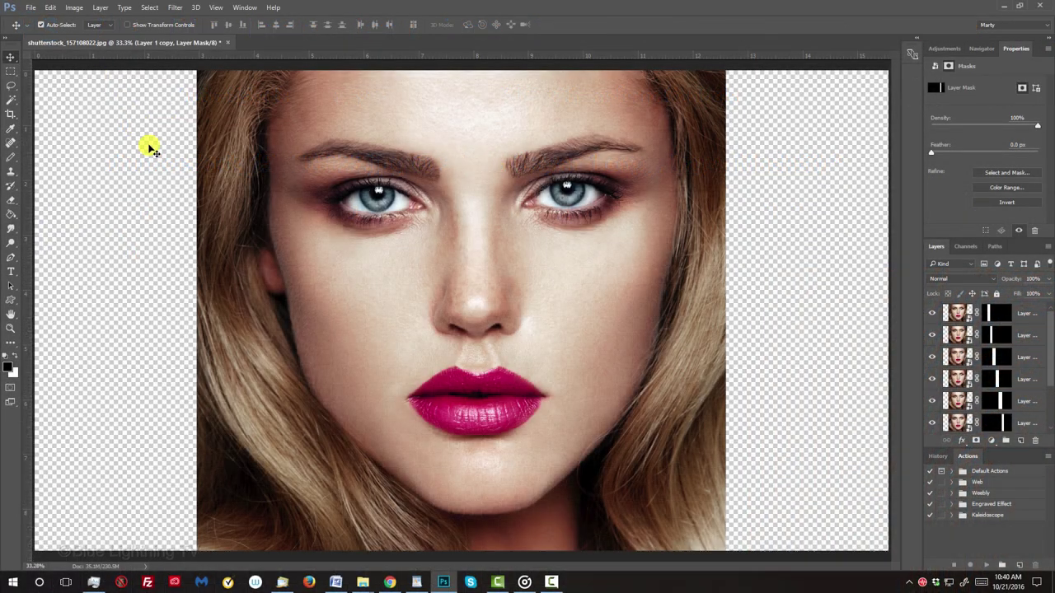
{"action": "left_click", "coordinate": [207, 245]}
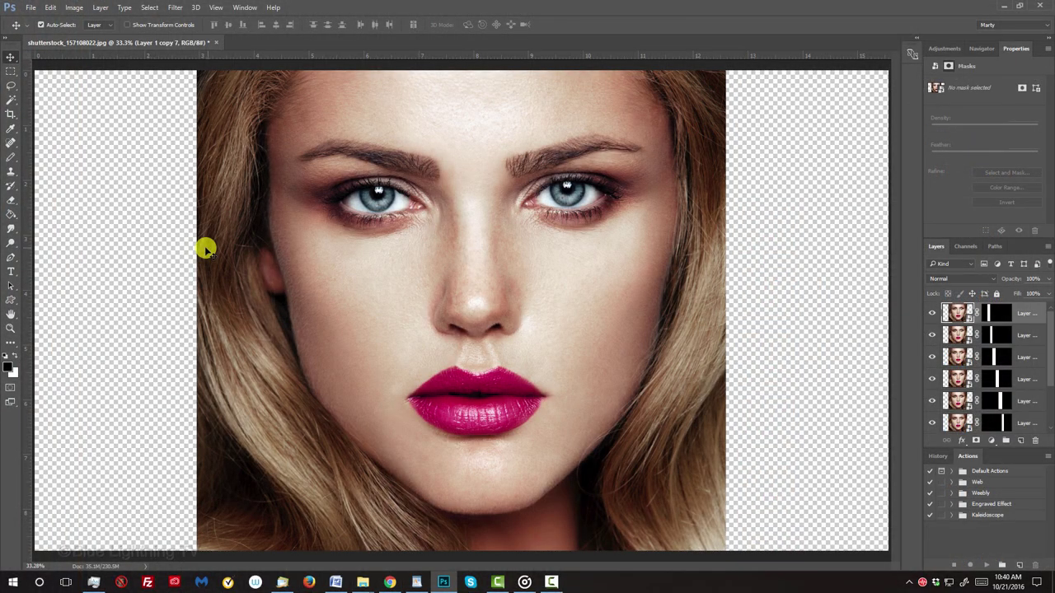
{"action": "left_click", "coordinate": [206, 248]}
Slide the leftmost strip toward the left edge and the next strip further left, horizontally
{"action": "left_click", "coordinate": [206, 249]}
{"action": "key", "text": "shift"}
{"action": "left_click_drag", "start_coordinate": [206, 249], "coordinate": [53, 239]}
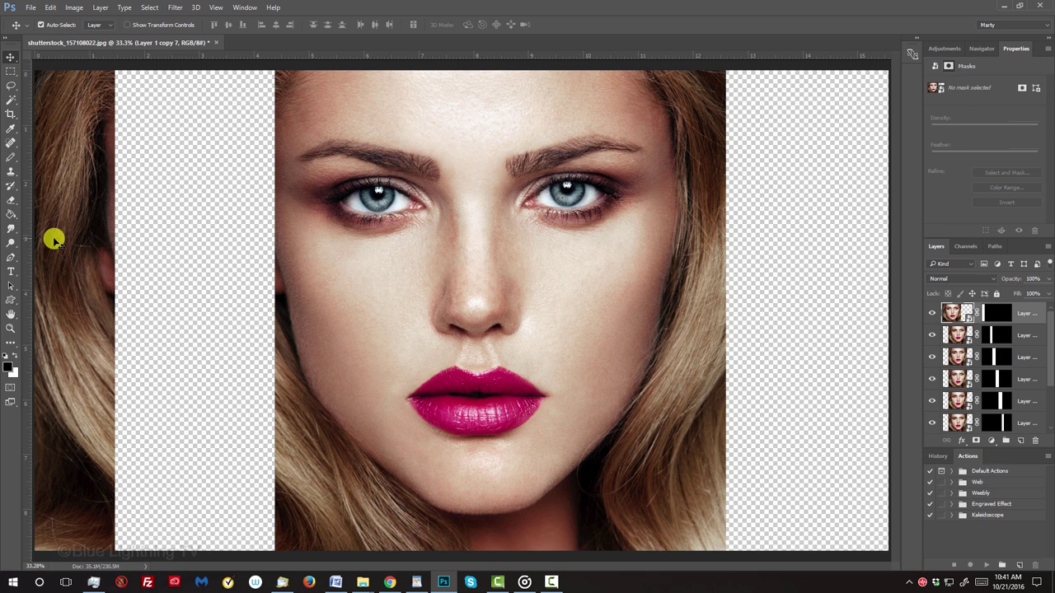
{"action": "left_click", "coordinate": [282, 268]}
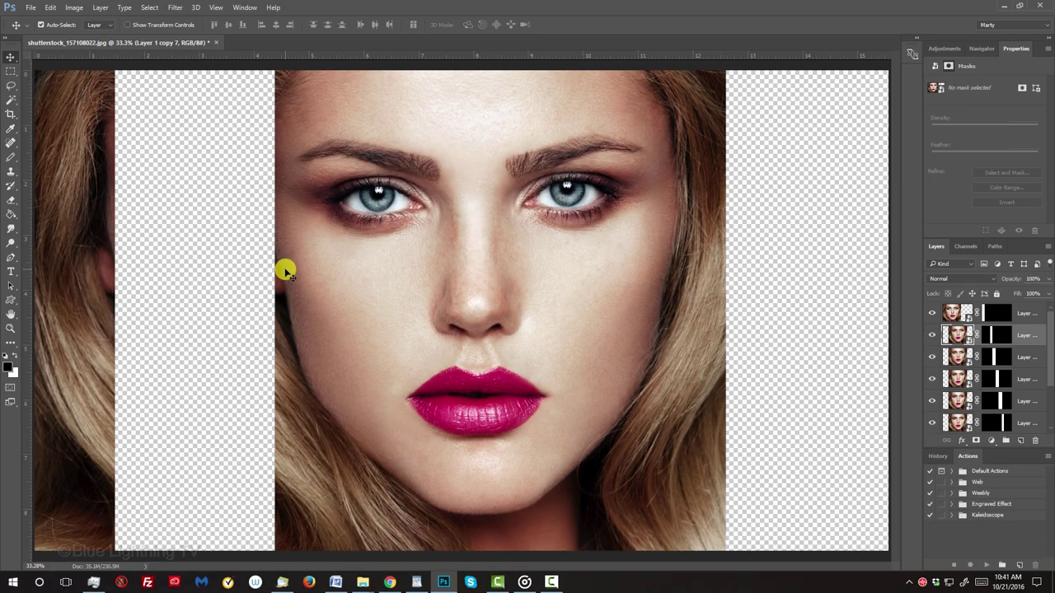
{"action": "key", "text": "shift"}
{"action": "left_click_drag", "start_coordinate": [284, 270], "coordinate": [198, 262]}
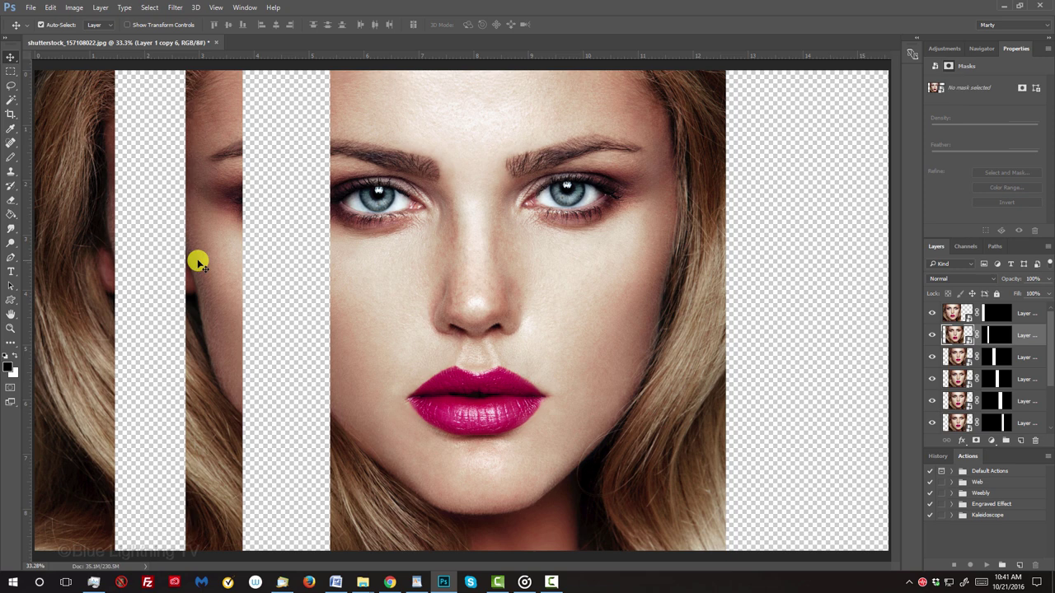
Shift three right-hand face strips rightward to open gaps and nudge one left strip slightly left
{"action": "left_click", "coordinate": [713, 273]}
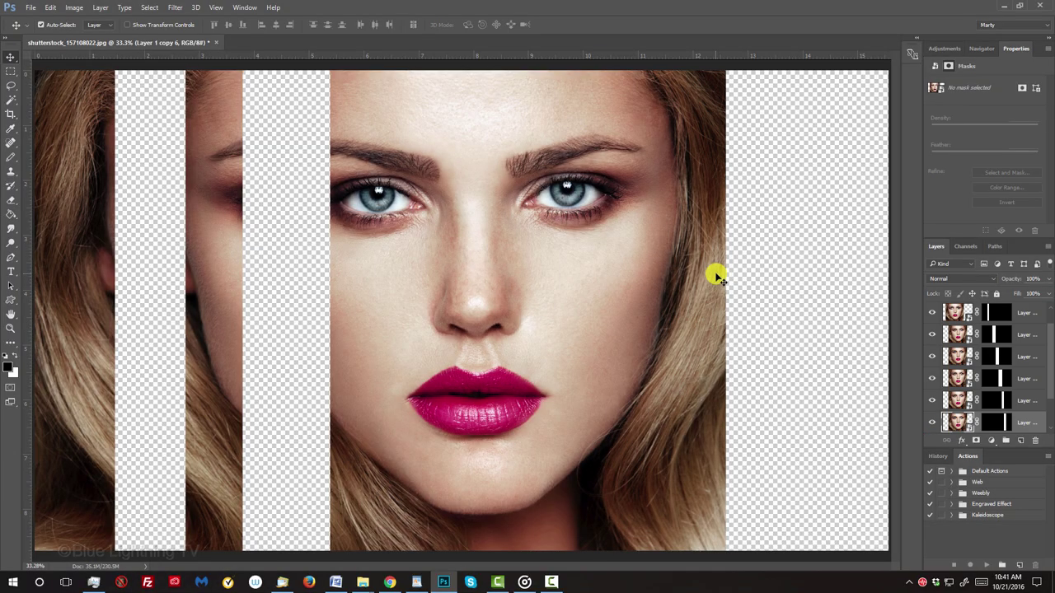
{"action": "key", "text": "shift"}
{"action": "left_click_drag", "start_coordinate": [716, 276], "coordinate": [875, 266]}
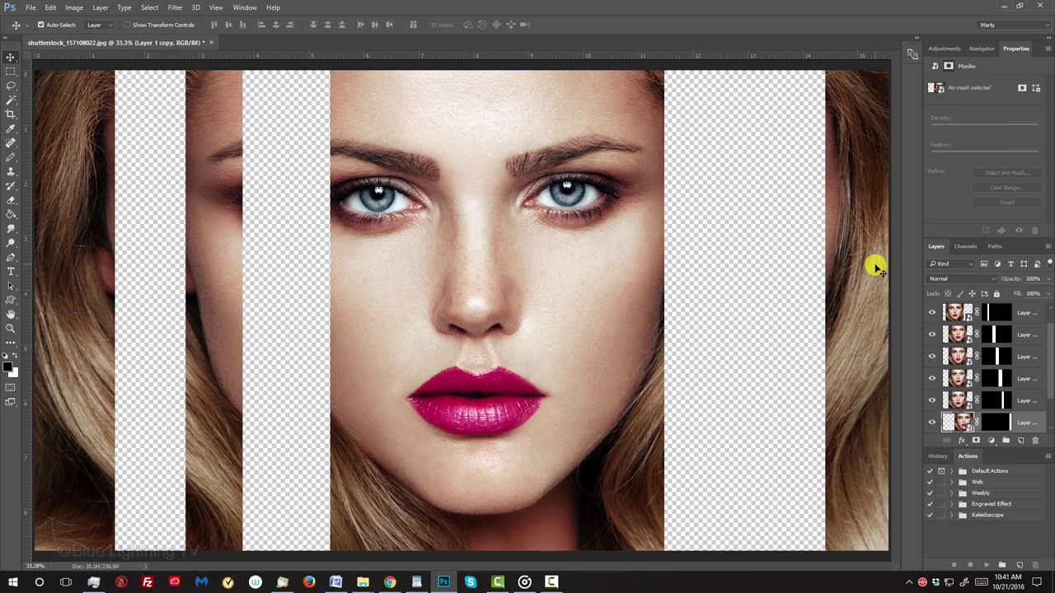
{"action": "left_click_drag", "start_coordinate": [654, 273], "coordinate": [750, 276]}
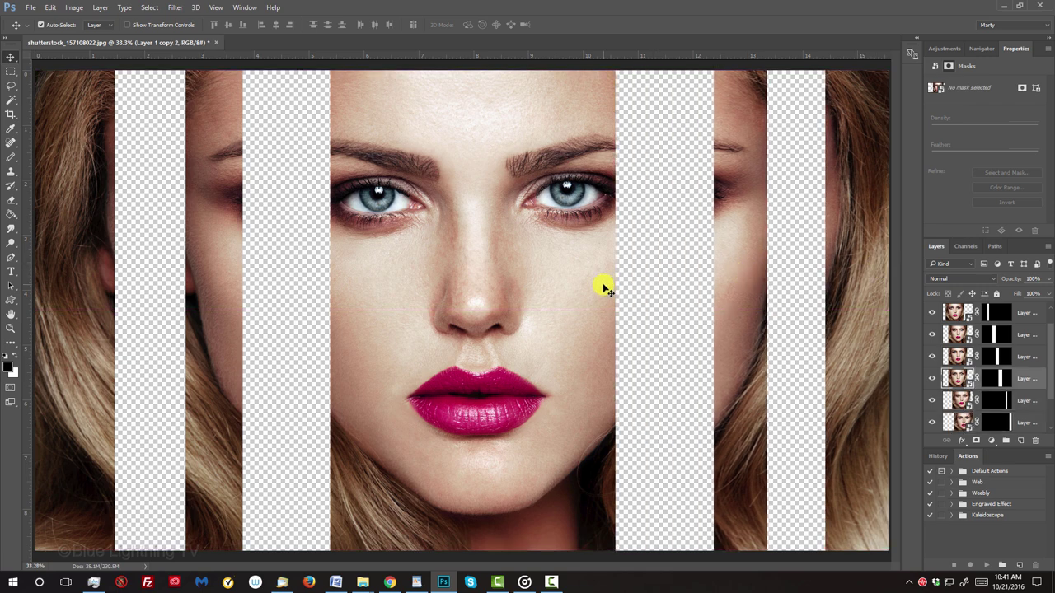
{"action": "left_click_drag", "start_coordinate": [602, 285], "coordinate": [623, 285]}
{"action": "left_click_drag", "start_coordinate": [357, 284], "coordinate": [337, 292]}
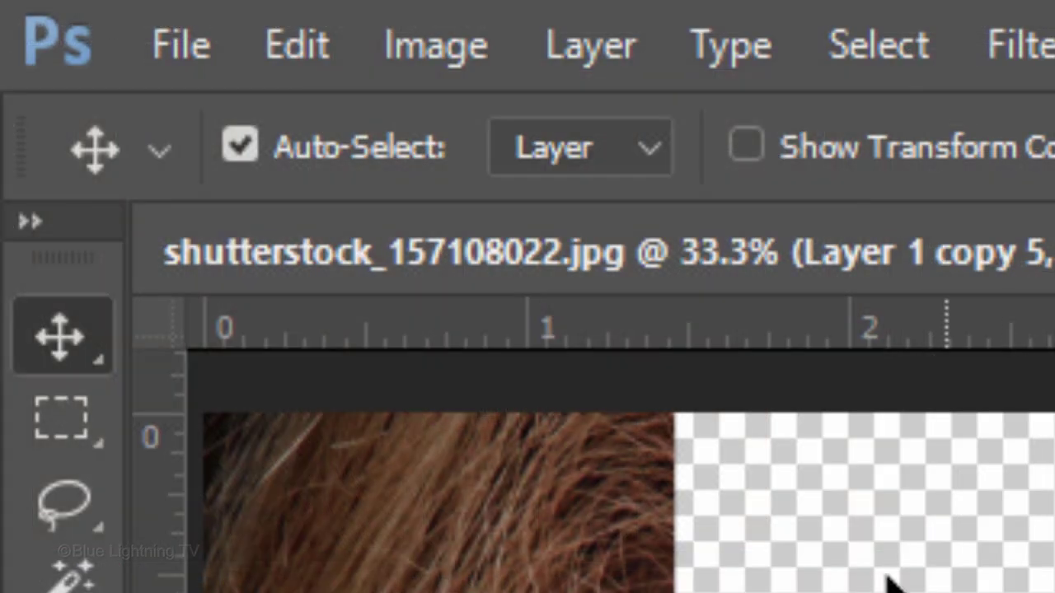
Turn off Auto-Select, select all strip layers, group them as Group 1, and duplicate the group
{"action": "left_click", "coordinate": [240, 147]}
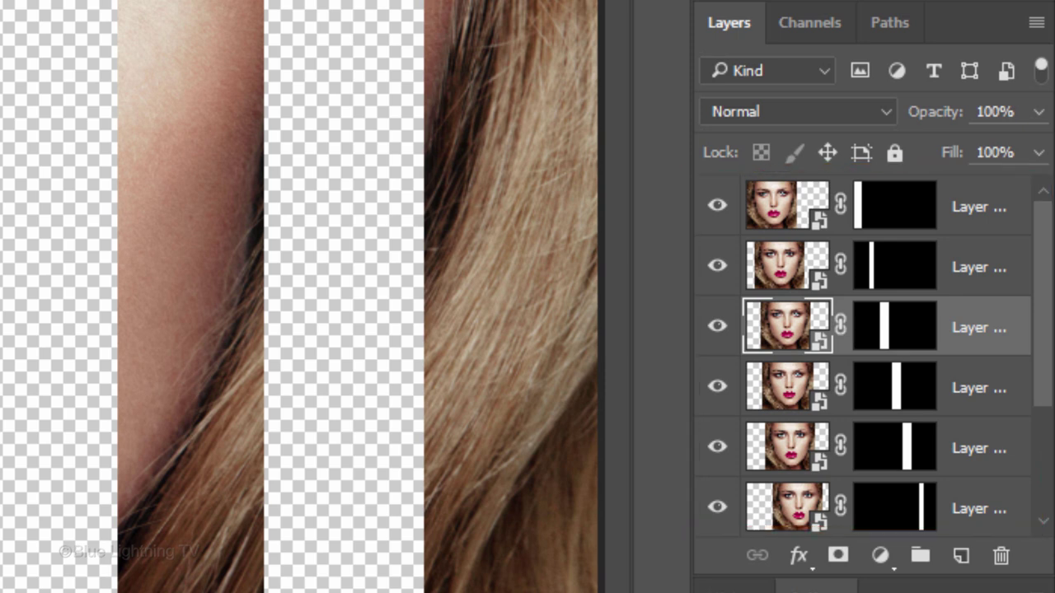
{"action": "left_click", "coordinate": [796, 214]}
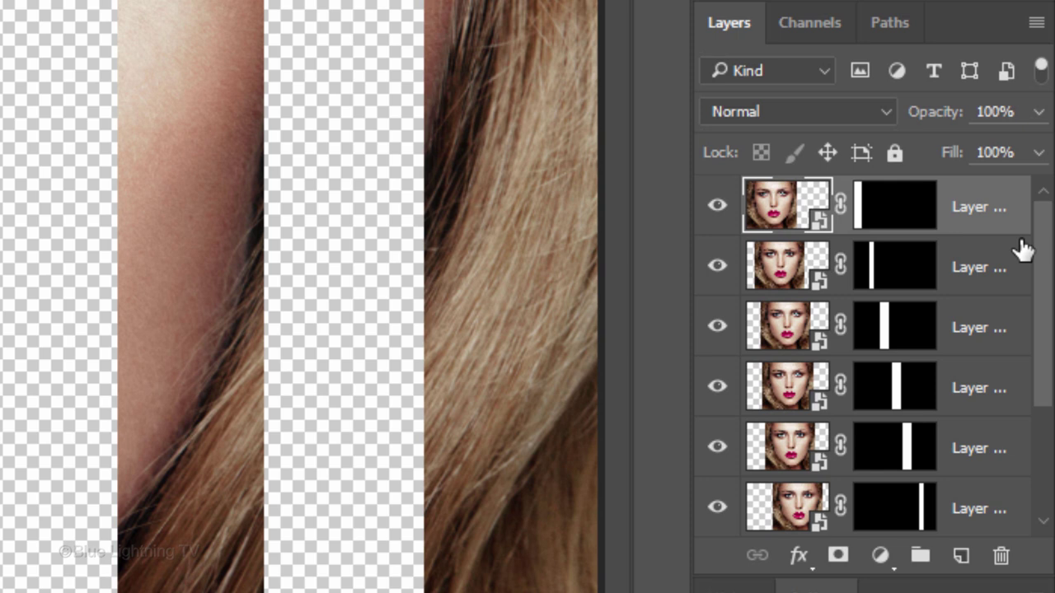
{"action": "left_click_drag", "start_coordinate": [1040, 262], "coordinate": [1043, 375]}
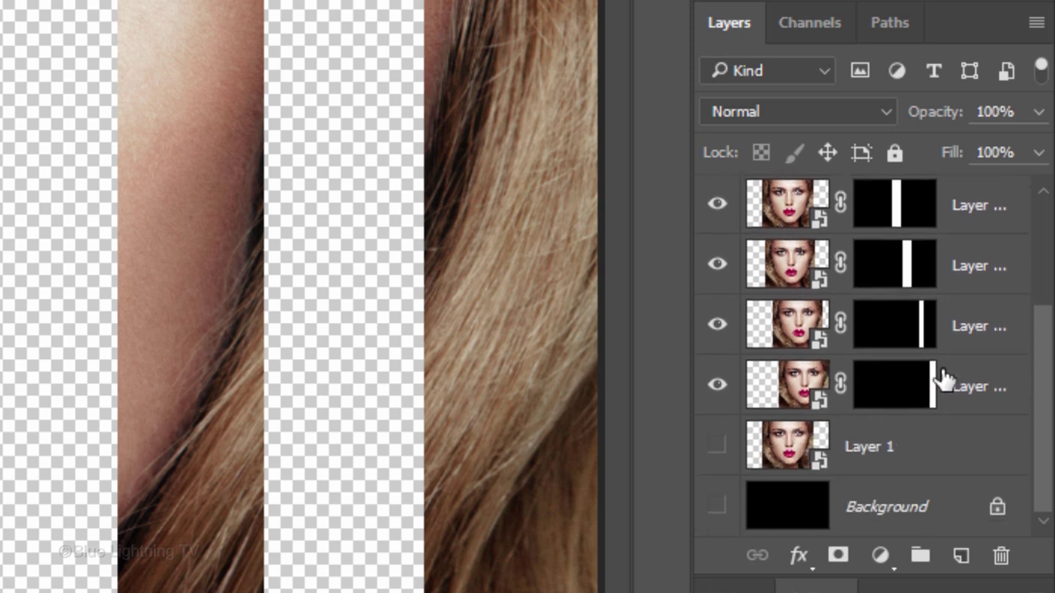
{"action": "left_click", "coordinate": [787, 386], "text": "shift"}
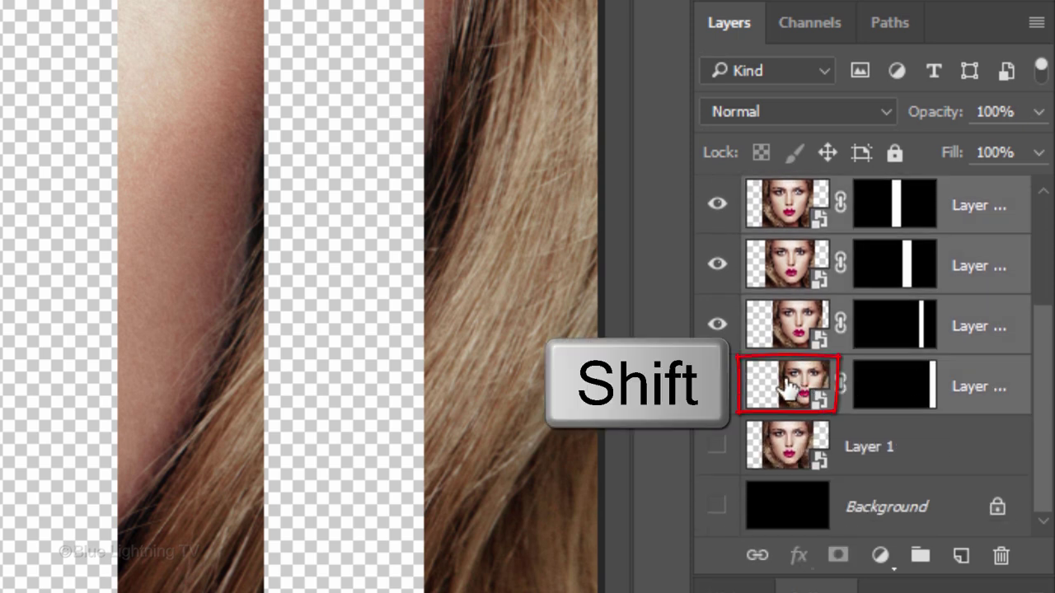
{"action": "key", "text": "ctrl+g"}
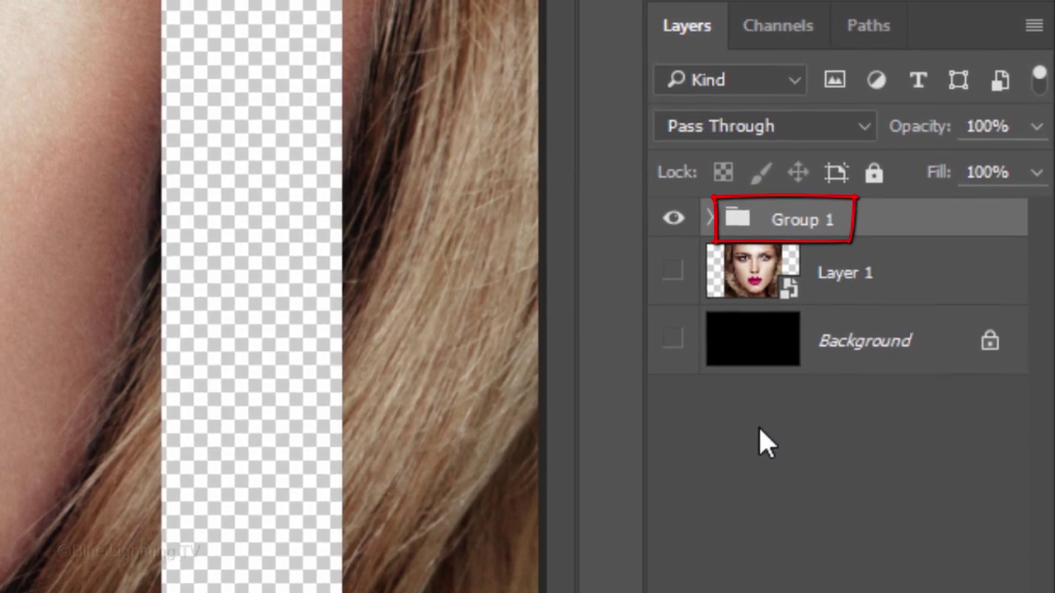
{"action": "key", "text": "ctrl+j"}
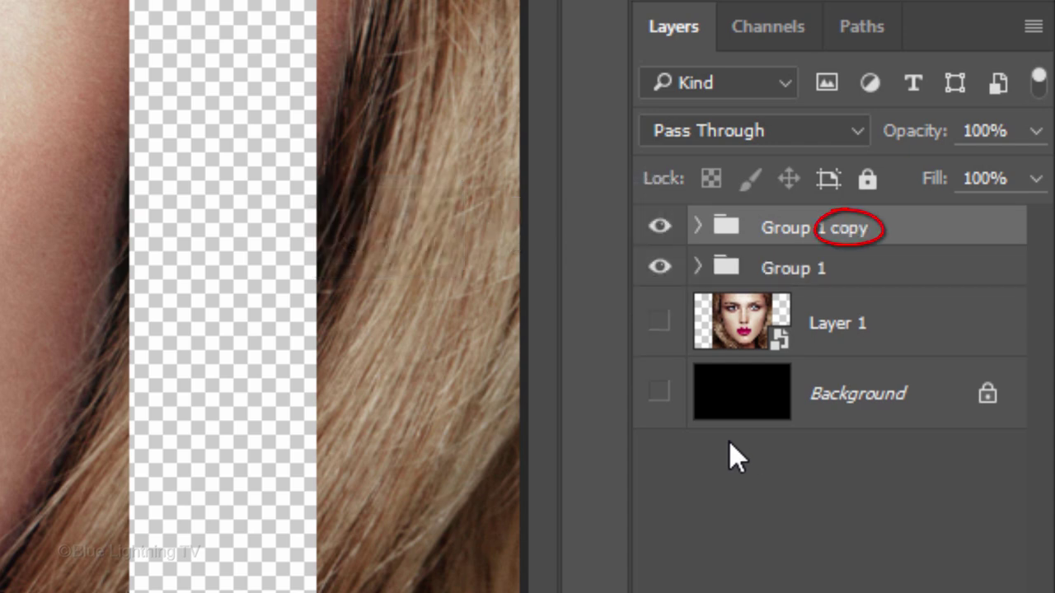
Convert Group 1 copy to a smart object and duplicate it as Group 1 copy 2
{"action": "left_click", "coordinate": [1034, 27]}
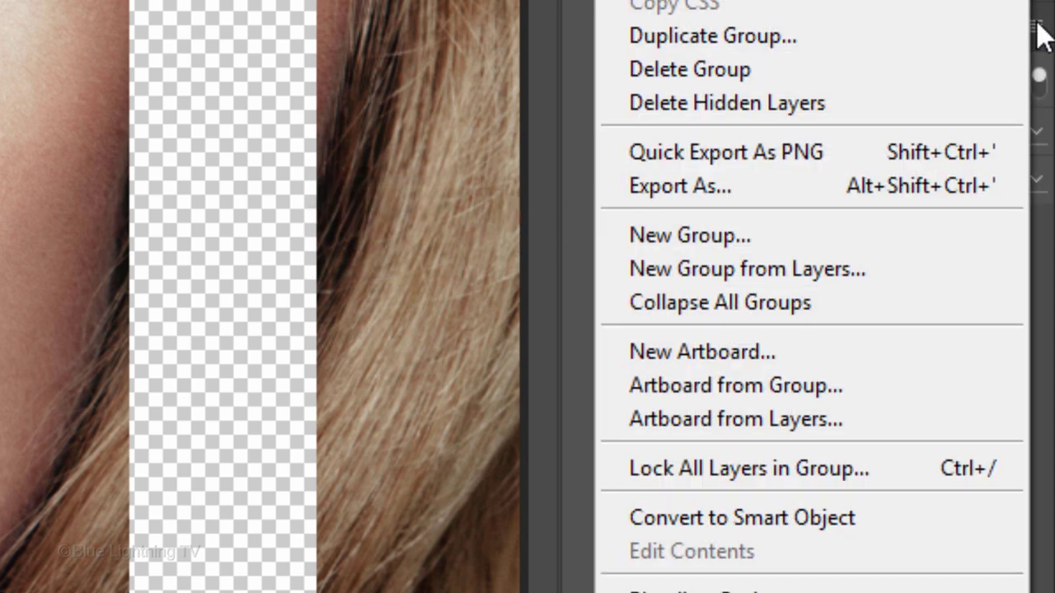
{"action": "left_click", "coordinate": [848, 515]}
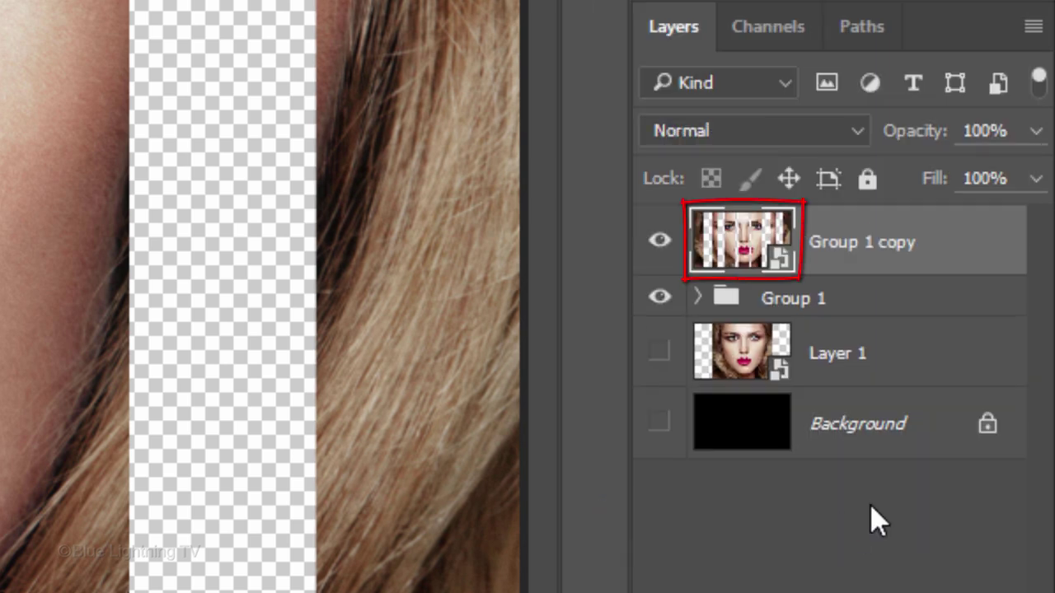
{"action": "key", "text": "ctrl+j"}
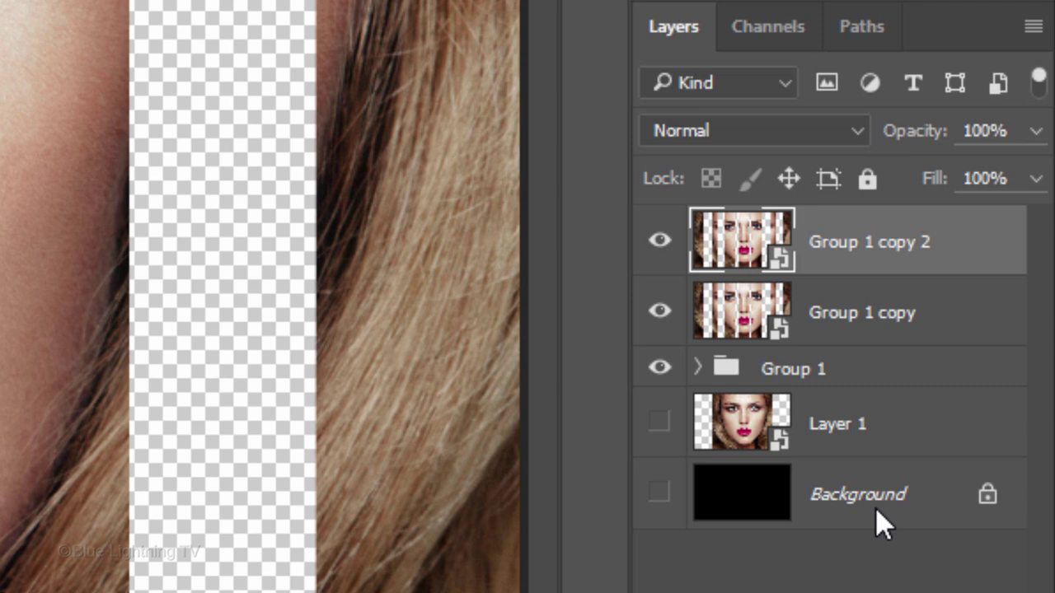
Rename Group 1 to 'Strips' and its first copy to 'Blur'
{"action": "double_click", "coordinate": [791, 368]}
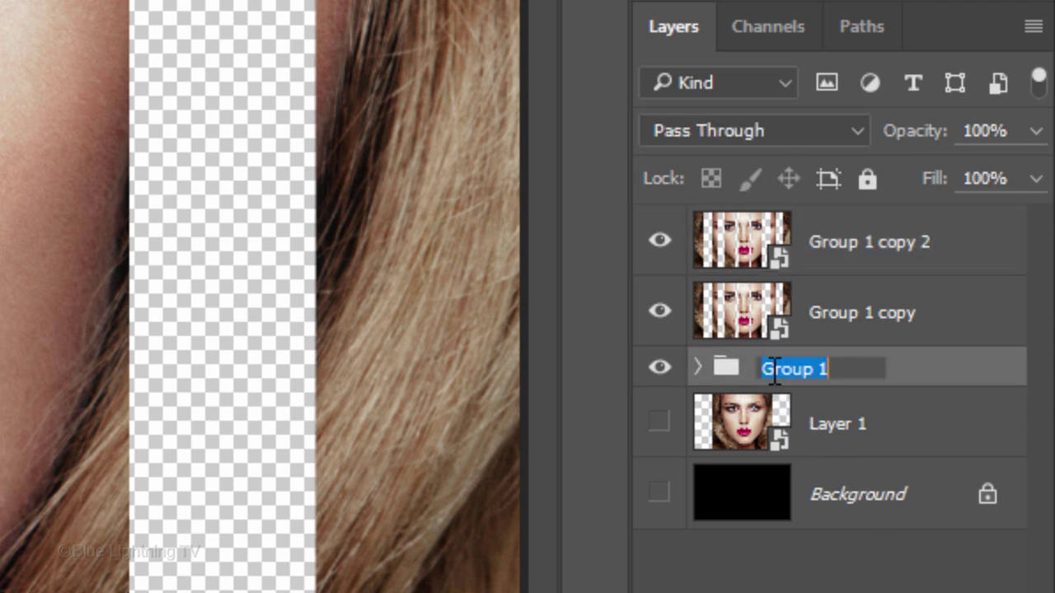
{"action": "type", "text": "Strips"}
{"action": "key", "text": "Return"}
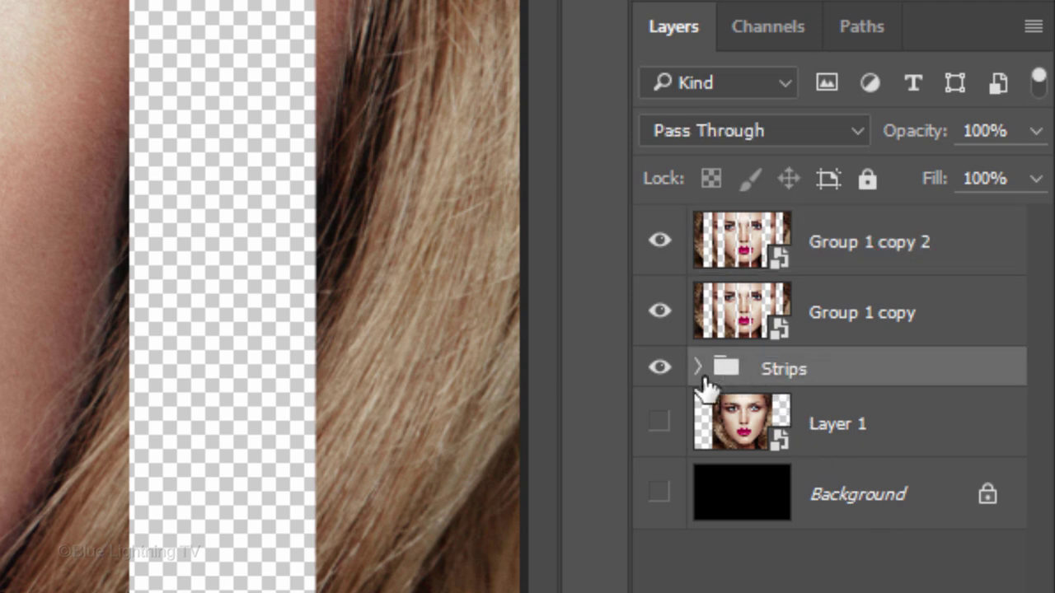
{"action": "double_click", "coordinate": [868, 312]}
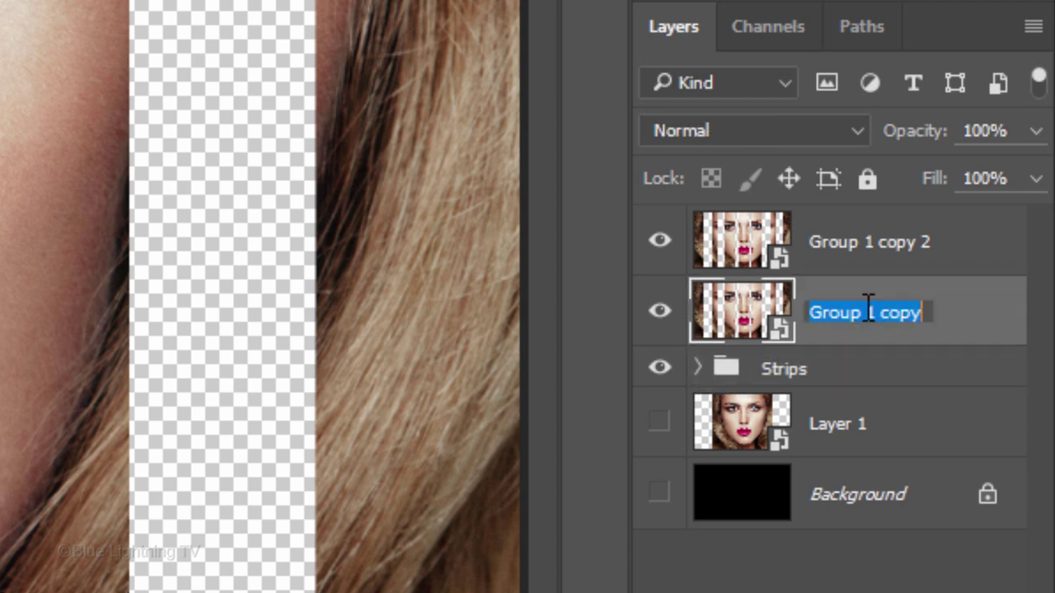
{"action": "type", "text": "Blur"}
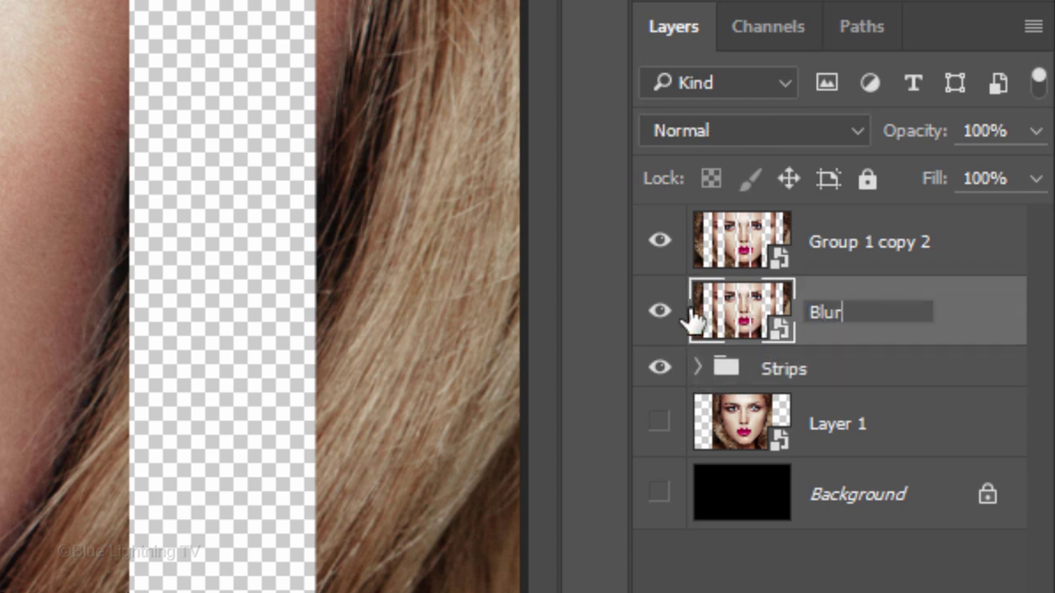
{"action": "key", "text": "Return"}
Rename the second copy 'Dark' and make the black Background layer visible
{"action": "double_click", "coordinate": [883, 242]}
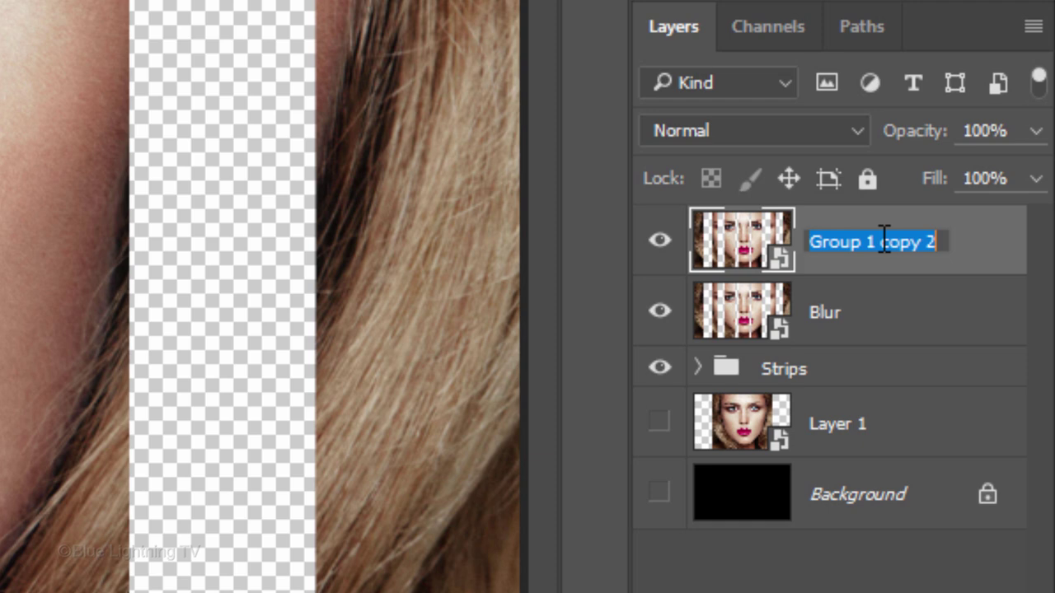
{"action": "type", "text": "Dark"}
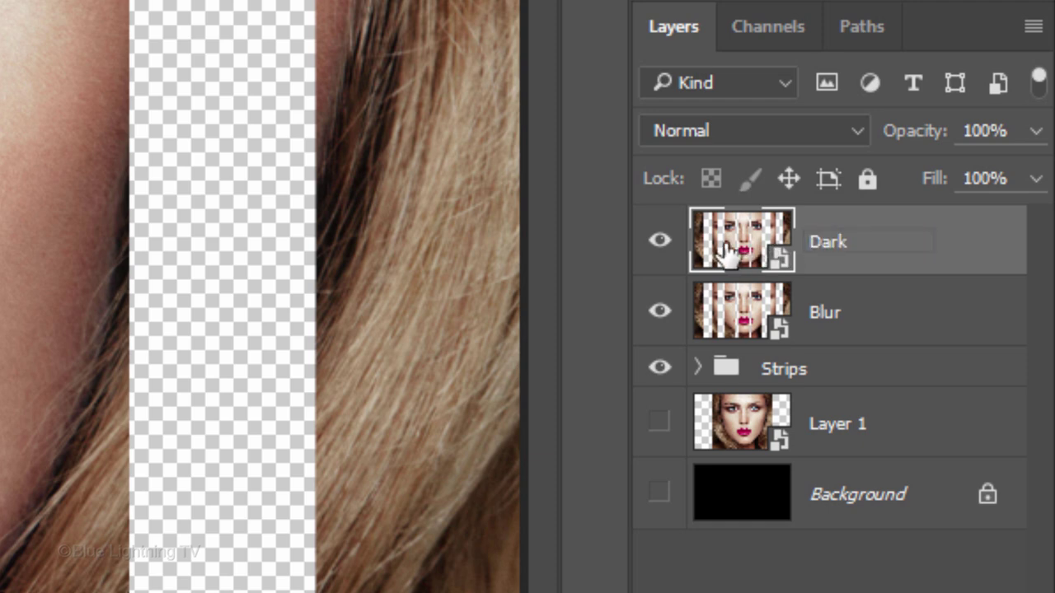
{"action": "key", "text": "Return"}
{"action": "left_click", "coordinate": [659, 498]}
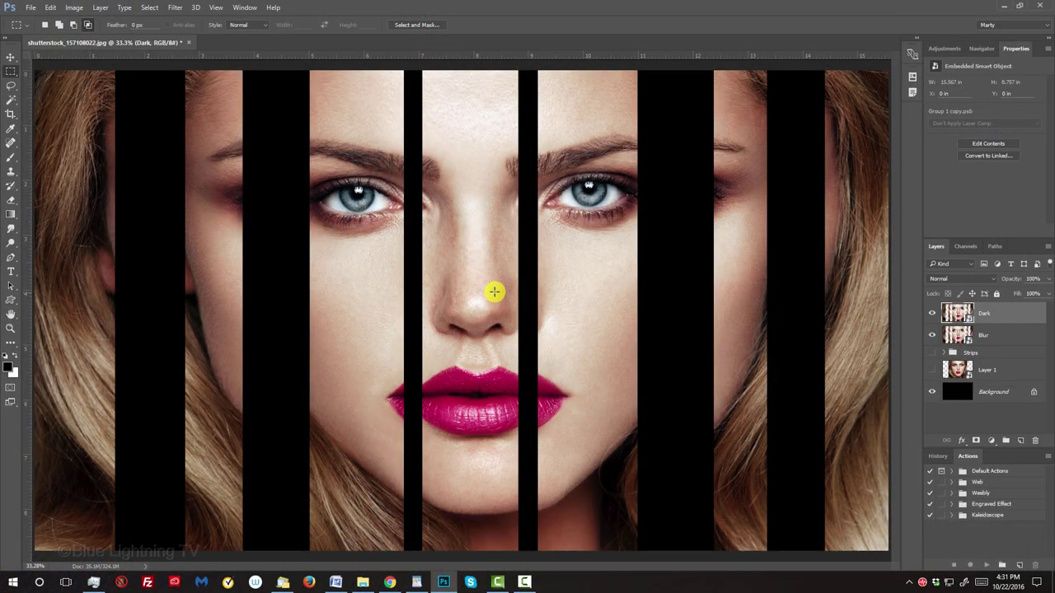
Slide the Dark layer's strips horizontally to the left with the Move tool
{"action": "key", "text": "v"}
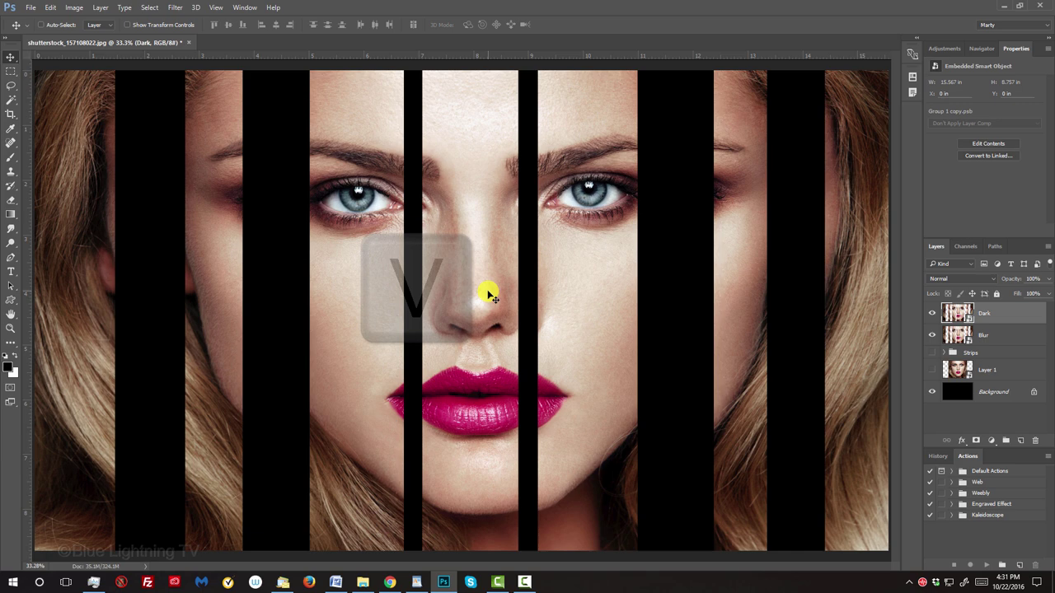
{"action": "key", "text": "shift"}
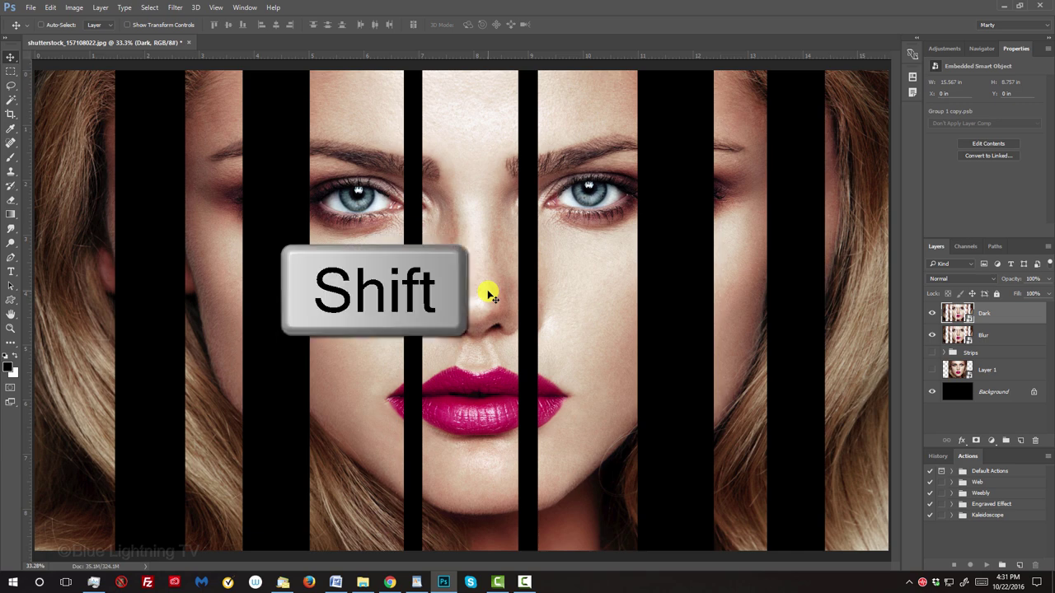
{"action": "left_click_drag", "start_coordinate": [488, 294], "coordinate": [420, 287]}
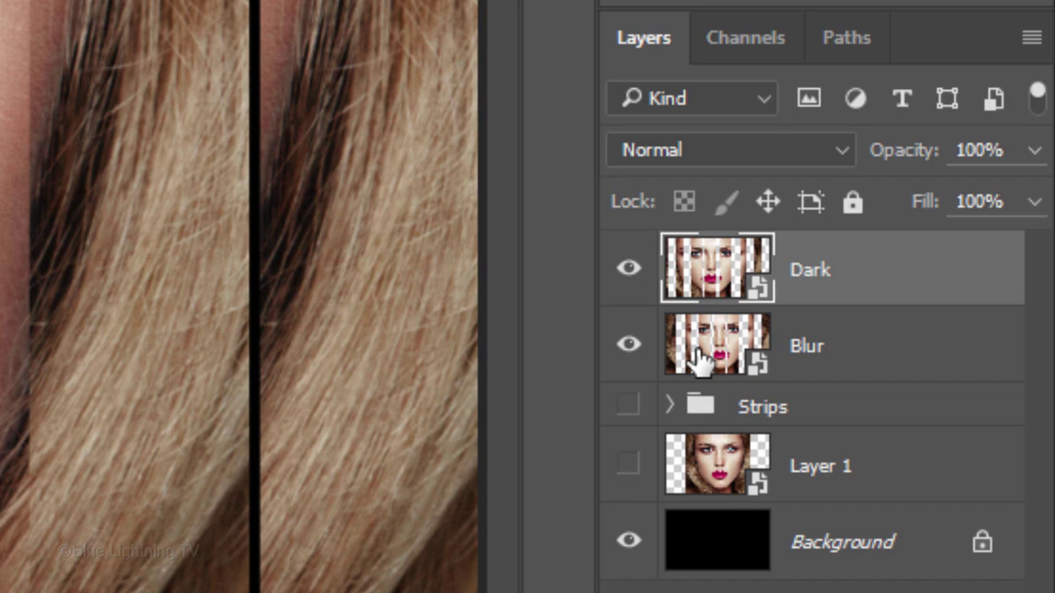
Move Dark and Blur together about 55 px to the right
{"action": "left_click", "coordinate": [953, 337], "text": "shift"}
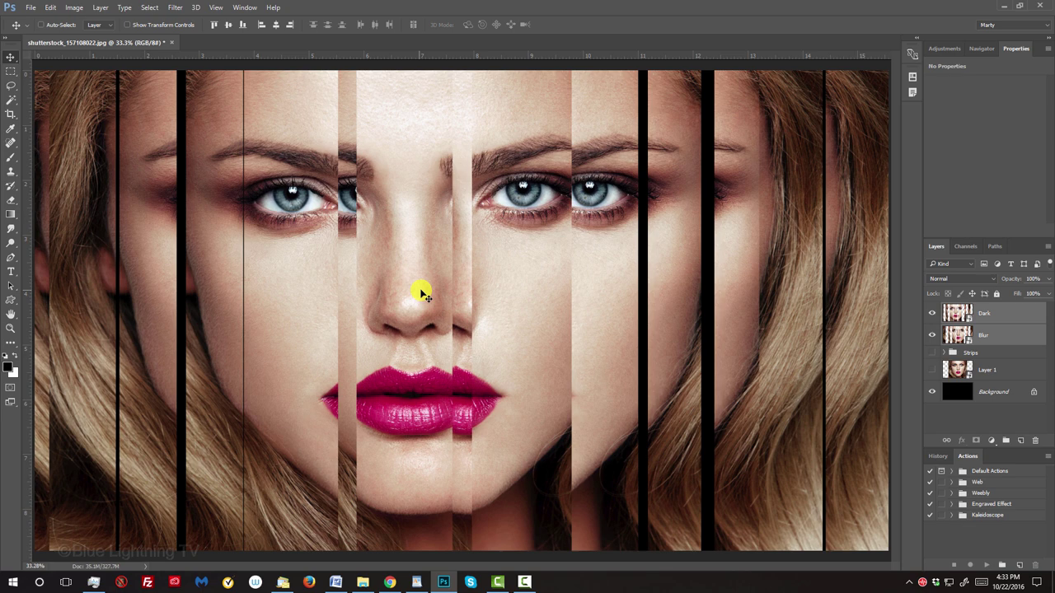
{"action": "key", "text": "shift"}
{"action": "left_click_drag", "start_coordinate": [421, 293], "coordinate": [472, 286]}
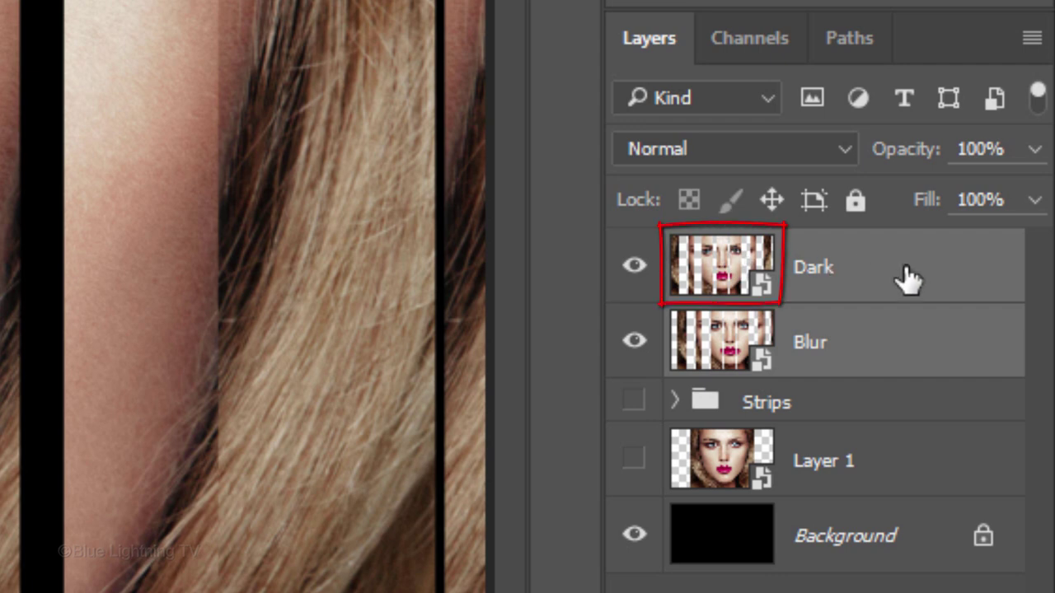
Set the Dark layer's opacity to 50%
{"action": "left_click", "coordinate": [905, 272]}
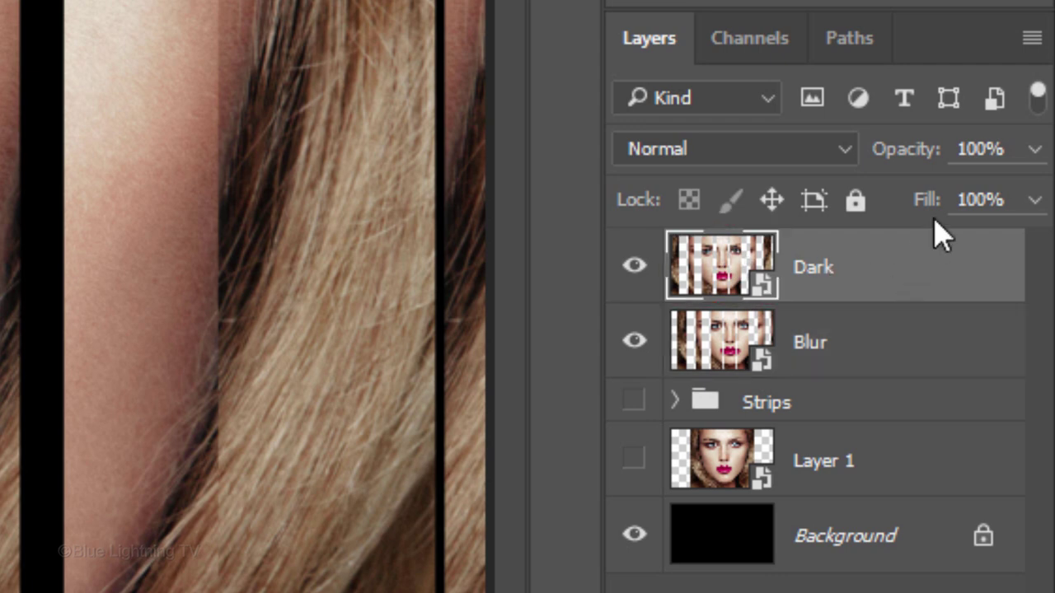
{"action": "double_click", "coordinate": [981, 148]}
{"action": "type", "text": "50"}
{"action": "key", "text": "Return"}
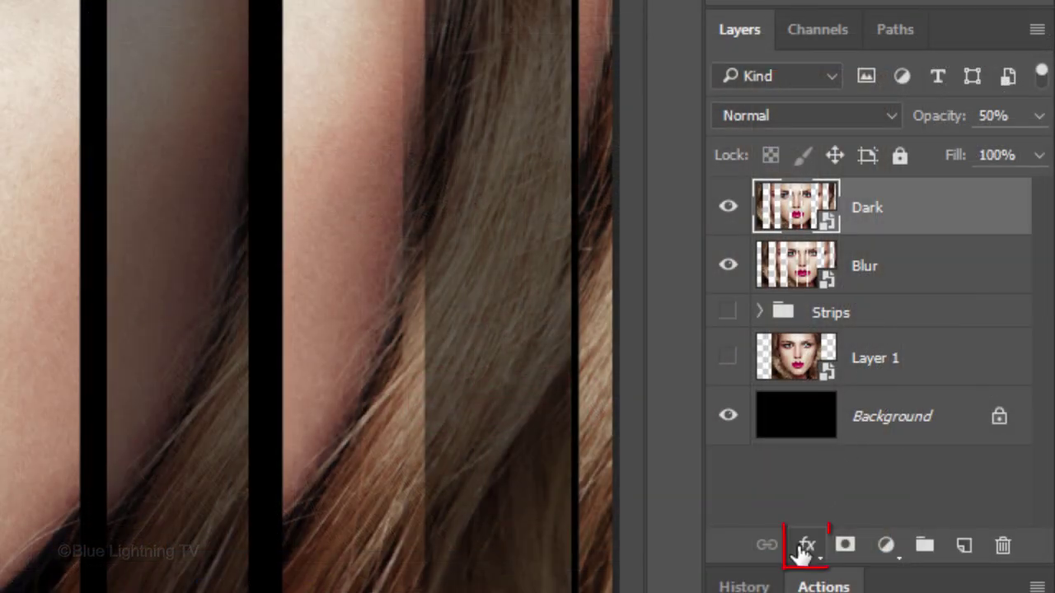
Add an Inner Bevel to Dark: size 68 px, angle 180°, shadow opacity 30%
{"action": "left_click", "coordinate": [801, 548]}
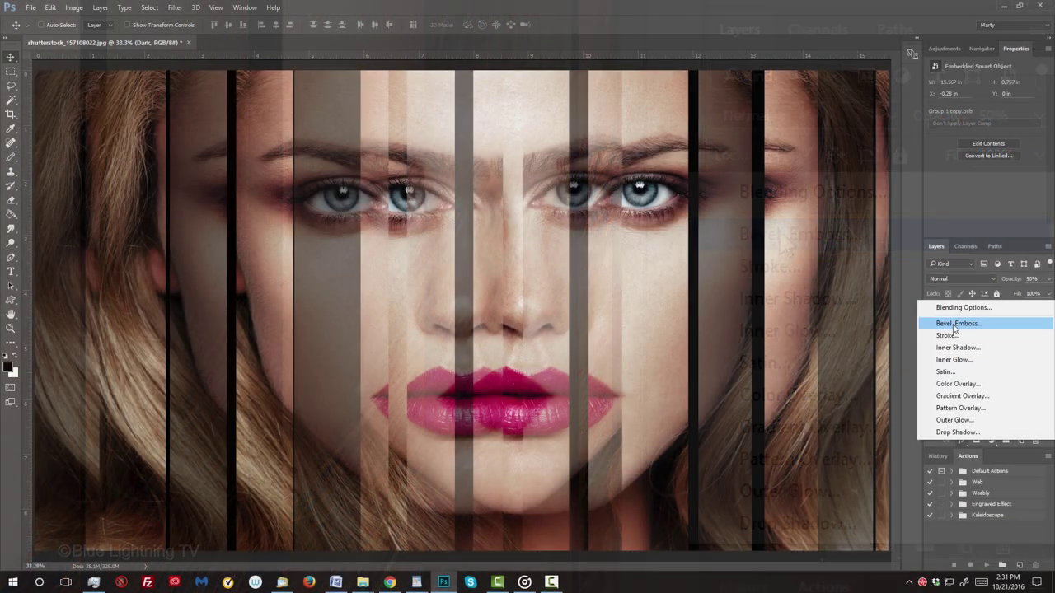
{"action": "left_click", "coordinate": [783, 236]}
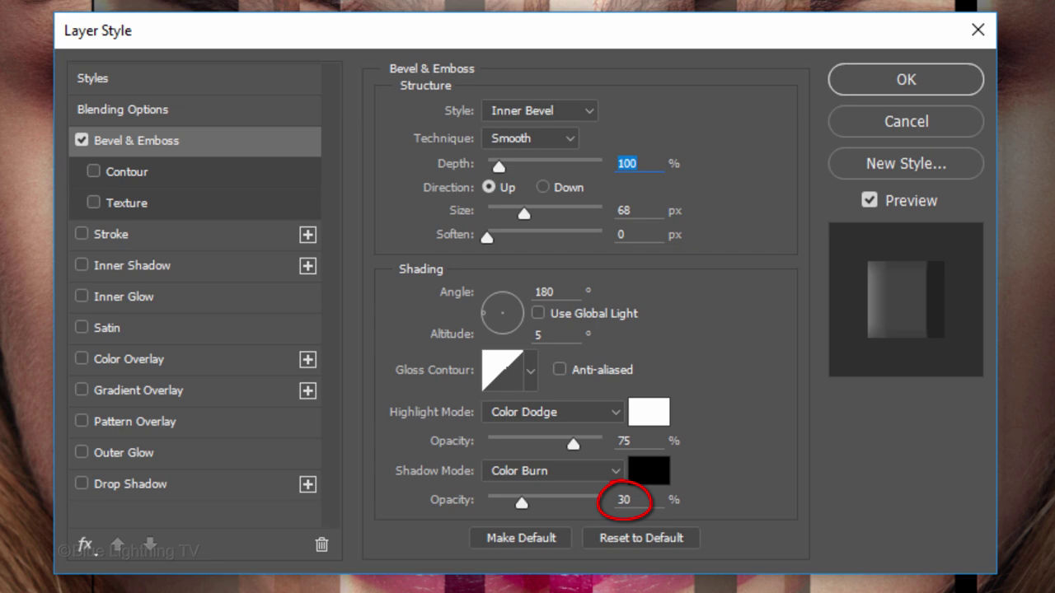
{"action": "left_click", "coordinate": [895, 83]}
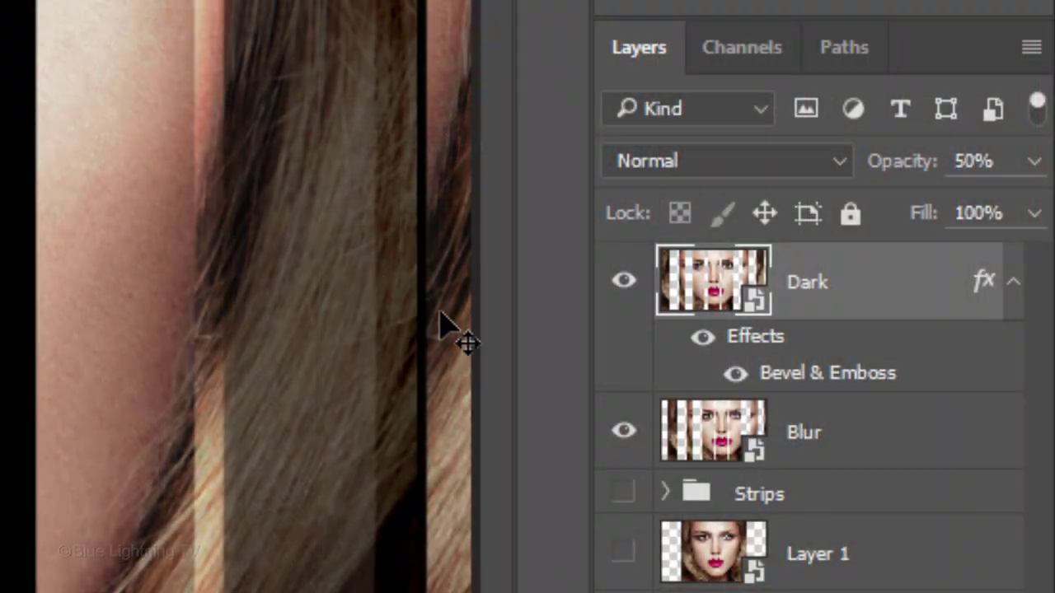
Apply a 15-pixel Gaussian Blur to the Blur layer as a smart filter
{"action": "left_click", "coordinate": [711, 436]}
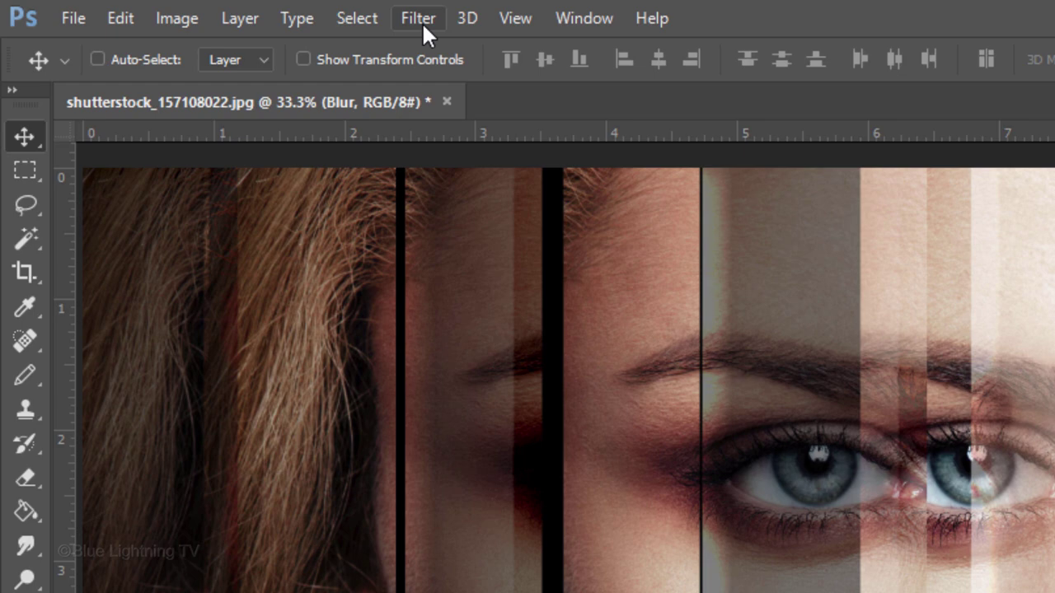
{"action": "left_click", "coordinate": [419, 20]}
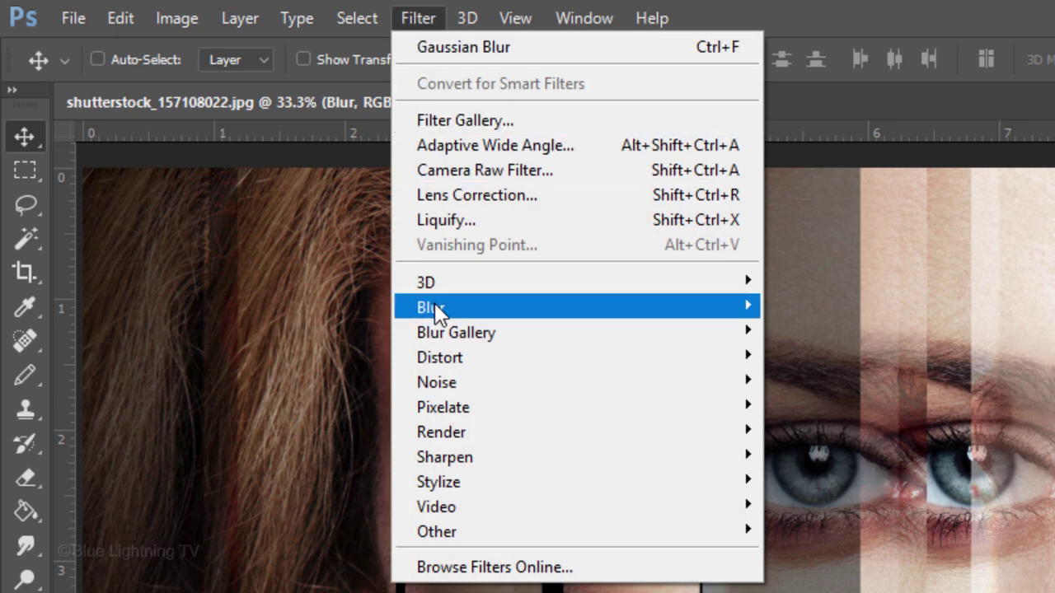
{"action": "mouse_move", "coordinate": [434, 306]}
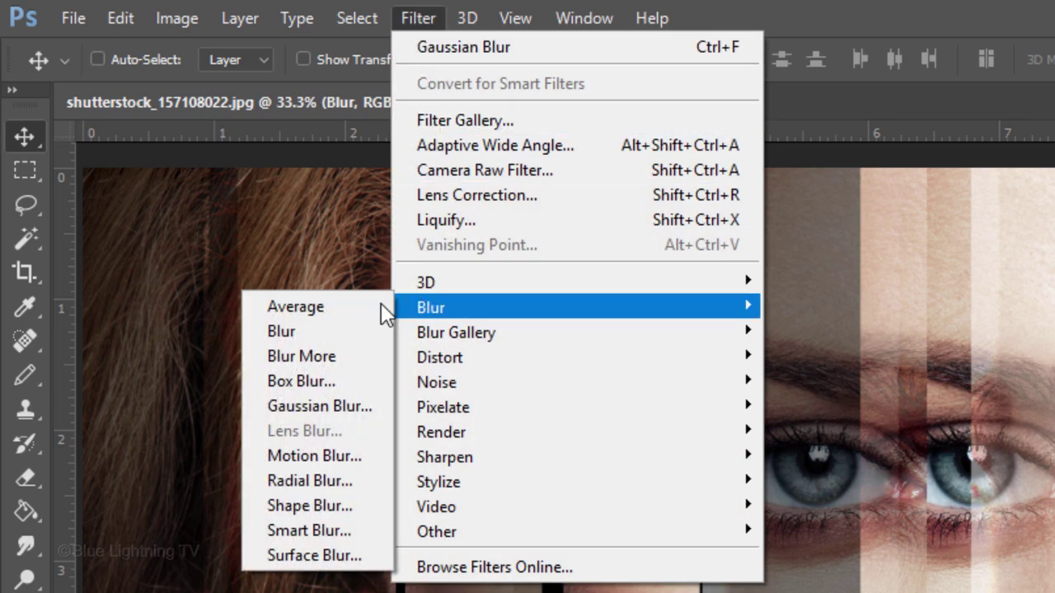
{"action": "left_click", "coordinate": [359, 406]}
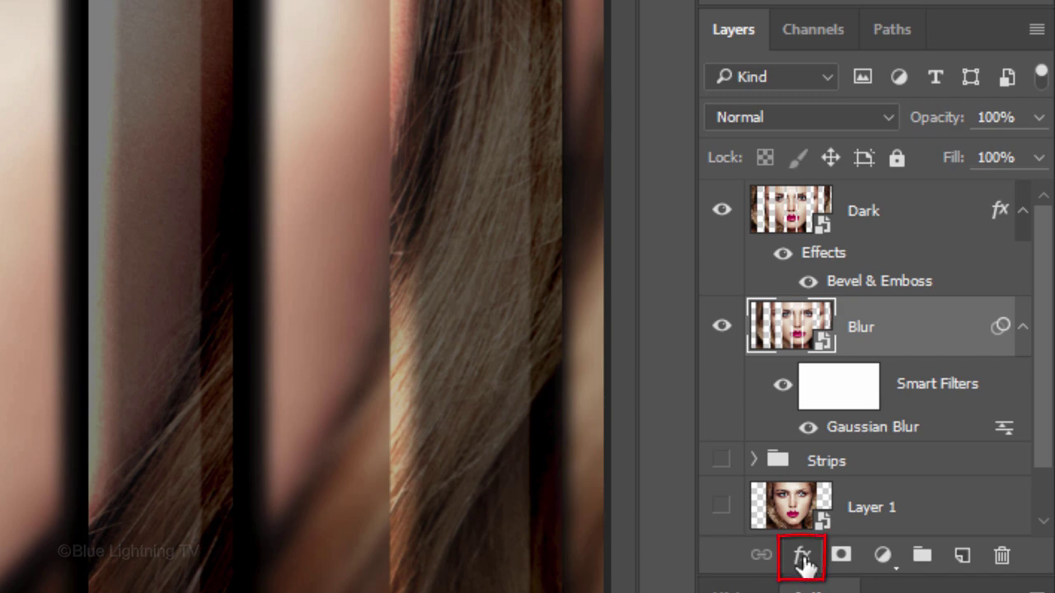
Add a Bevel & Emboss to the Blur layer with size 100 px, collapsing Dark's effects list
{"action": "left_click", "coordinate": [802, 557]}
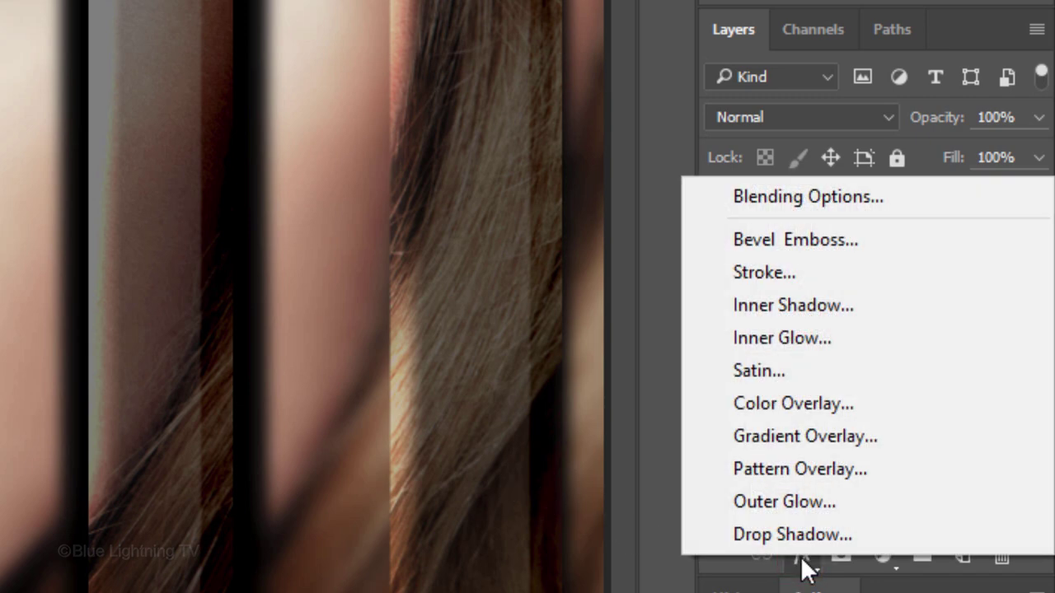
{"action": "left_click", "coordinate": [802, 237]}
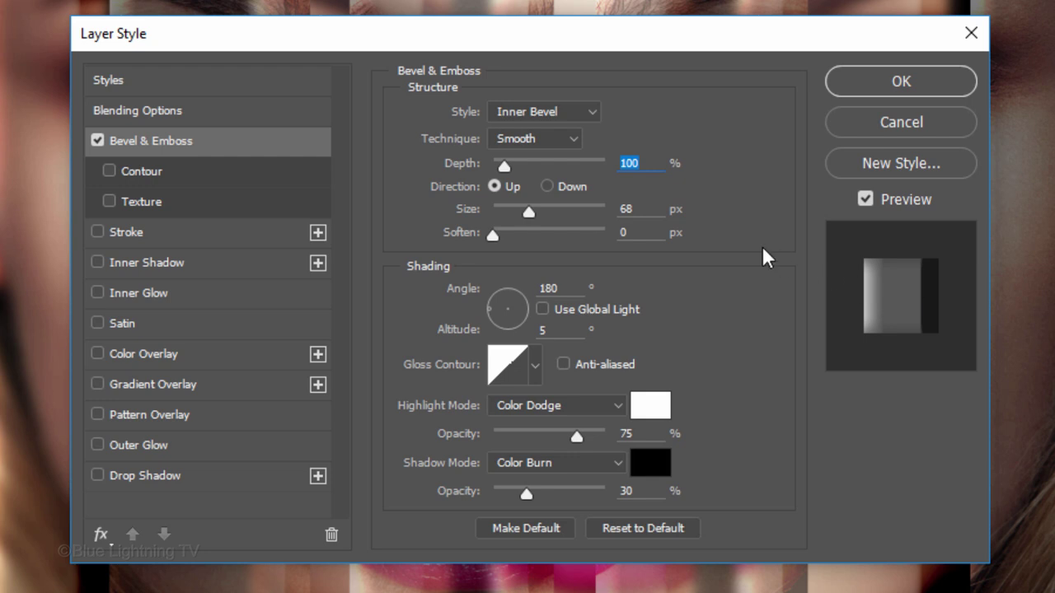
{"action": "left_click", "coordinate": [643, 209]}
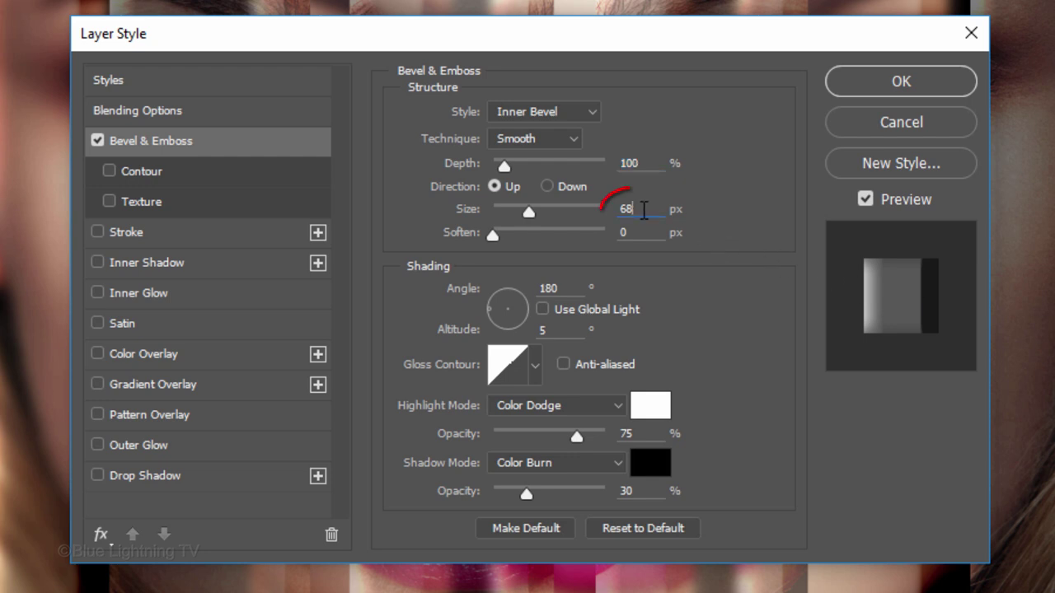
{"action": "key", "text": "BackSpace"}
{"action": "key", "text": "BackSpace"}
{"action": "type", "text": "100"}
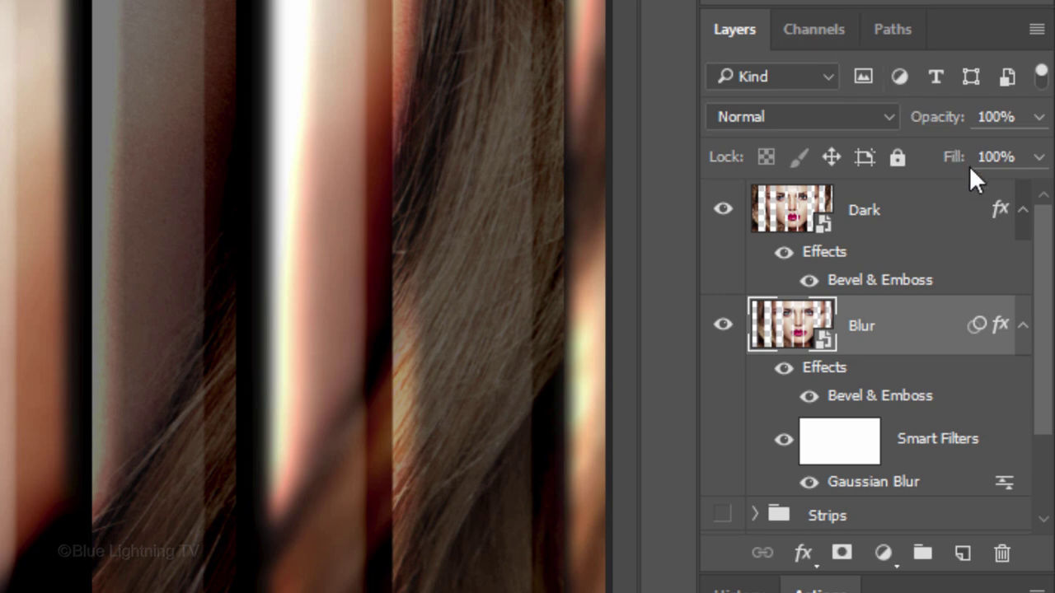
{"action": "left_click", "coordinate": [1023, 213]}
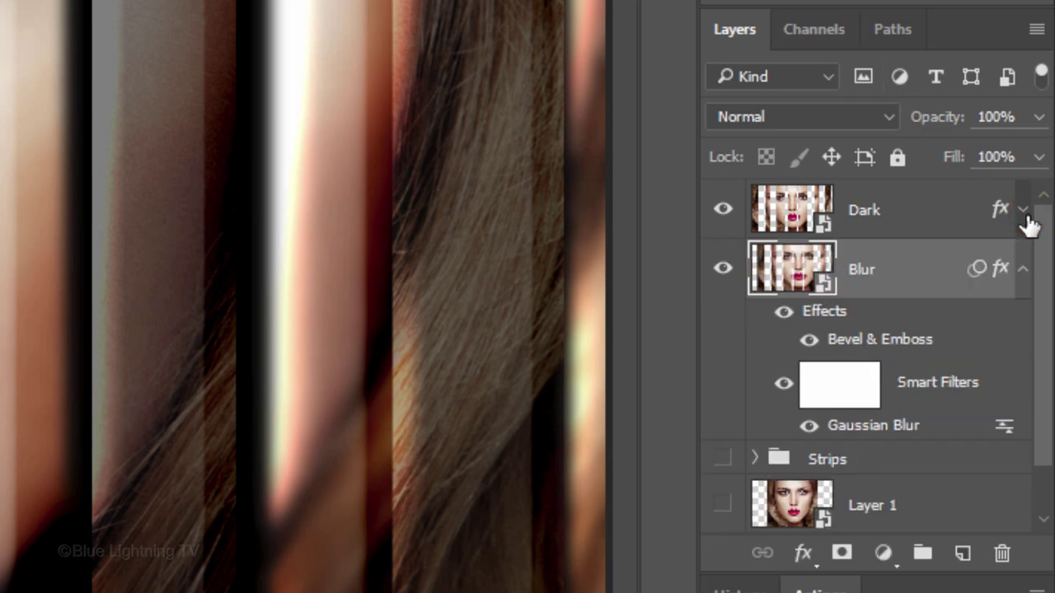
Add a Black & White adjustment layer above Dark using the Blue Filter preset
{"action": "left_click", "coordinate": [1025, 272]}
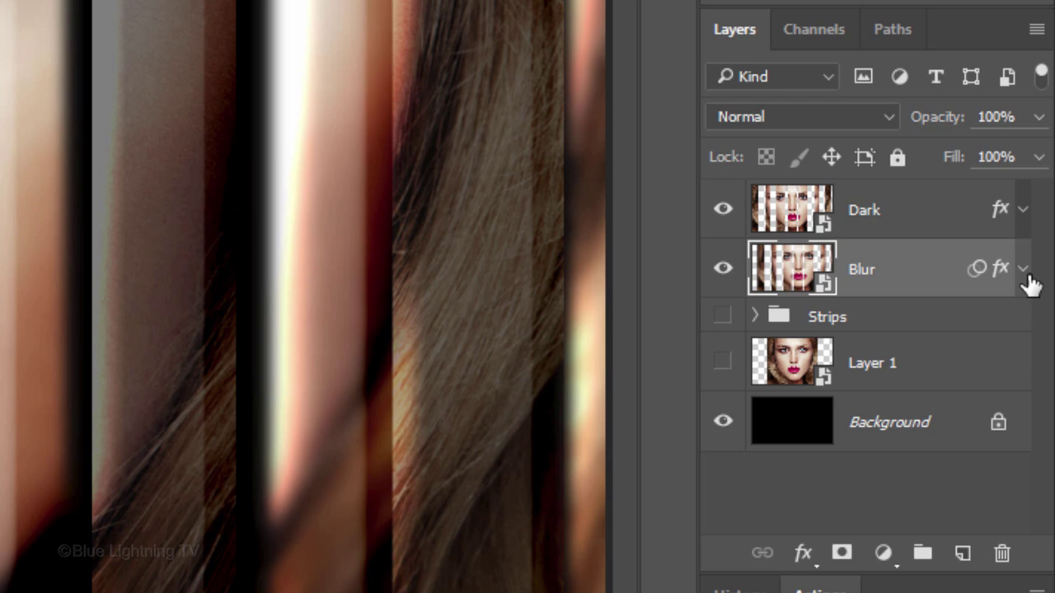
{"action": "left_click", "coordinate": [930, 213]}
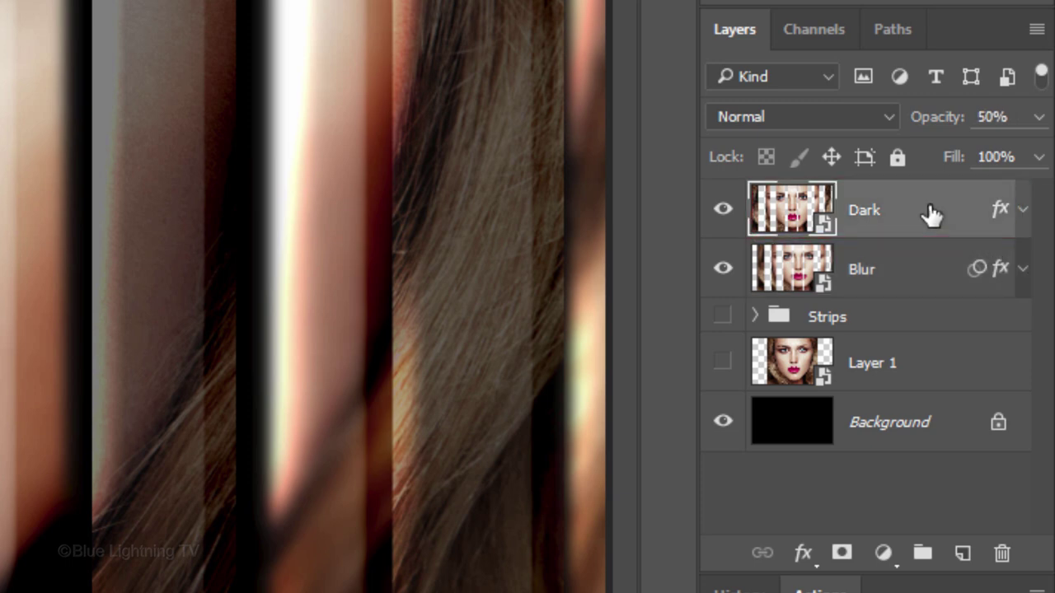
{"action": "left_click", "coordinate": [881, 555]}
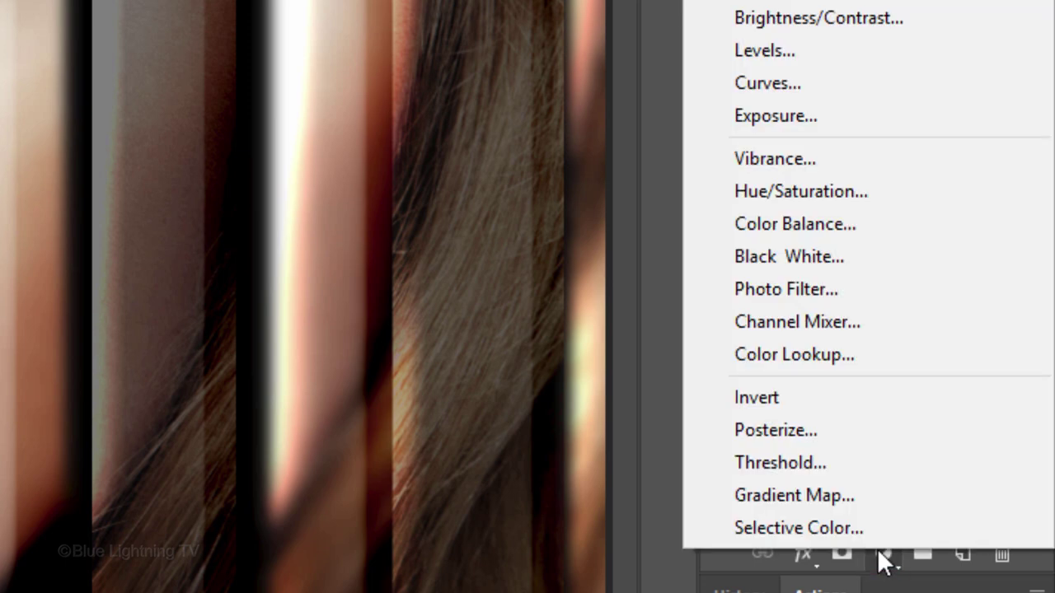
{"action": "left_click", "coordinate": [857, 260]}
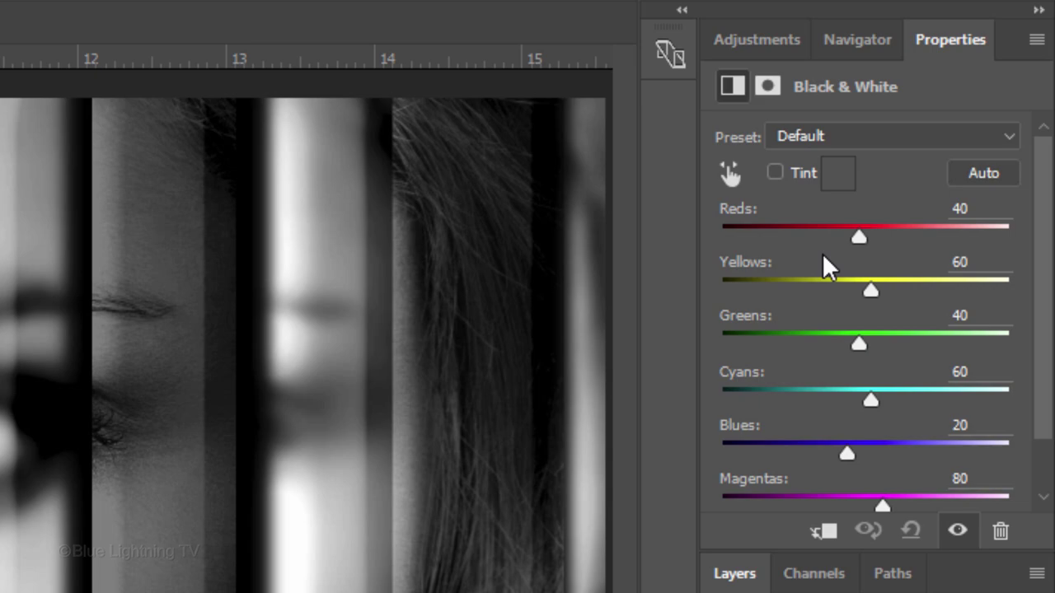
{"action": "left_click", "coordinate": [815, 135]}
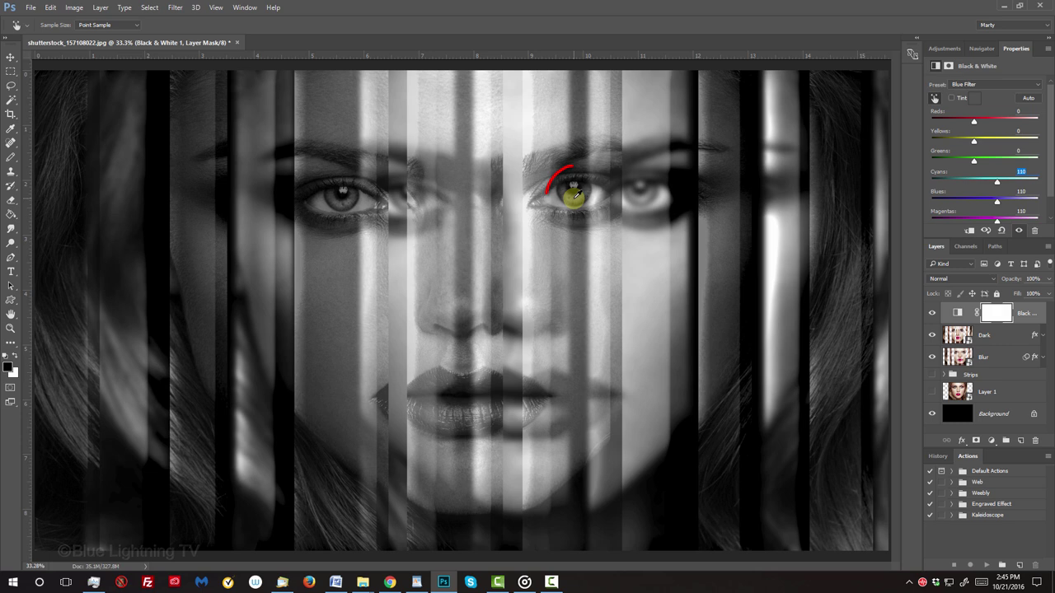
Drag on the eye with the targeted adjustment to settle Cyans at 269
{"action": "left_click", "coordinate": [574, 196]}
{"action": "left_click_drag", "start_coordinate": [574, 196], "coordinate": [726, 202]}
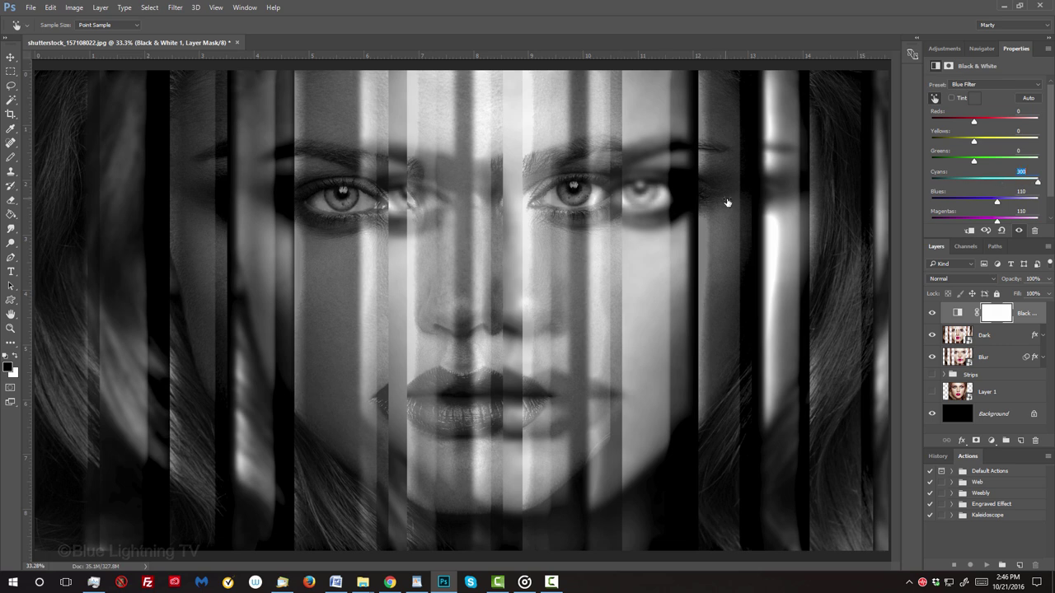
{"action": "mouse_move", "coordinate": [726, 202]}
{"action": "left_mouse_down"}
{"action": "mouse_move", "coordinate": [634, 203]}
{"action": "mouse_move", "coordinate": [727, 202]}
{"action": "left_mouse_up"}
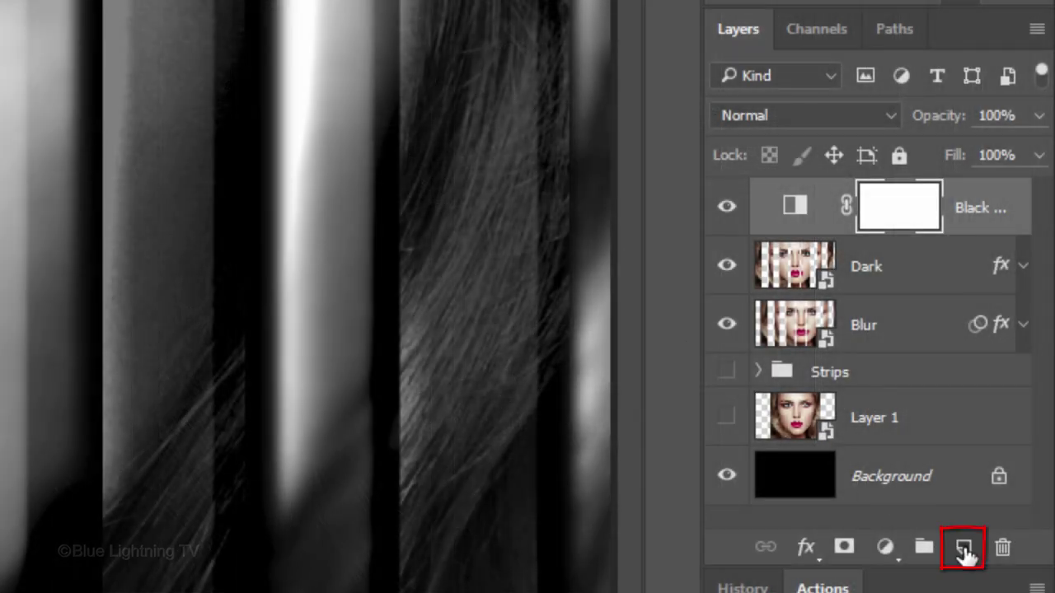
Add Layer 2 and pick the Gradient Tool with the Foreground to Transparent preset
{"action": "left_click", "coordinate": [963, 549]}
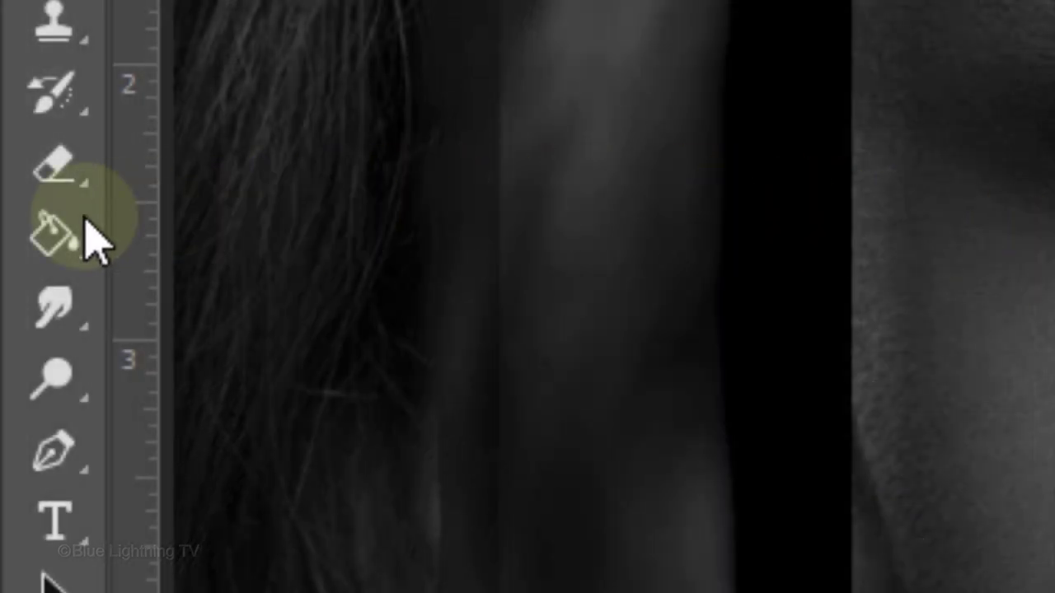
{"action": "left_click", "coordinate": [66, 232]}
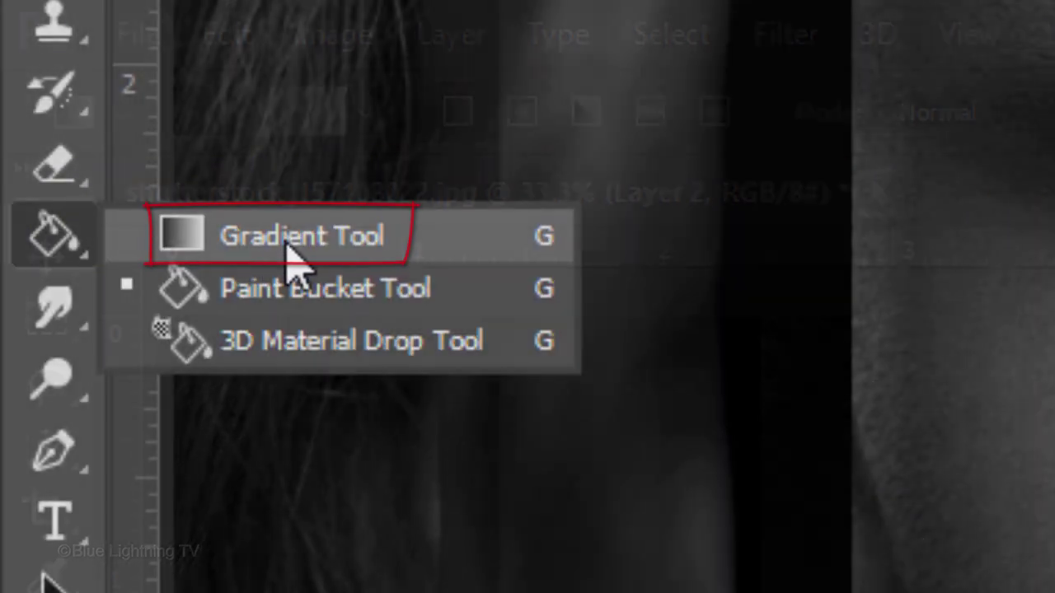
{"action": "left_click", "coordinate": [290, 241]}
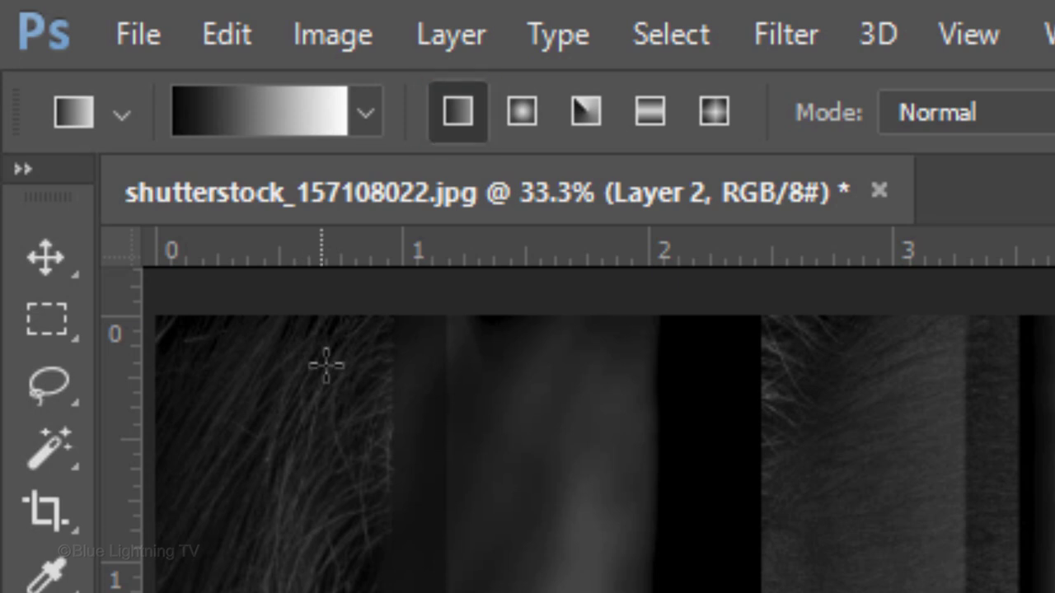
{"action": "left_click", "coordinate": [354, 111]}
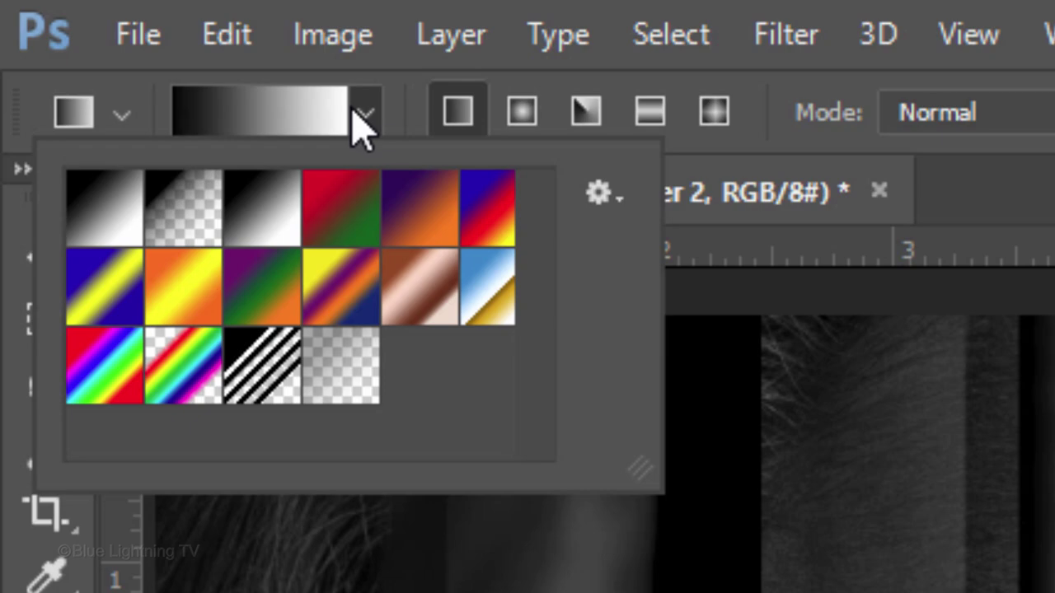
{"action": "left_click", "coordinate": [174, 216]}
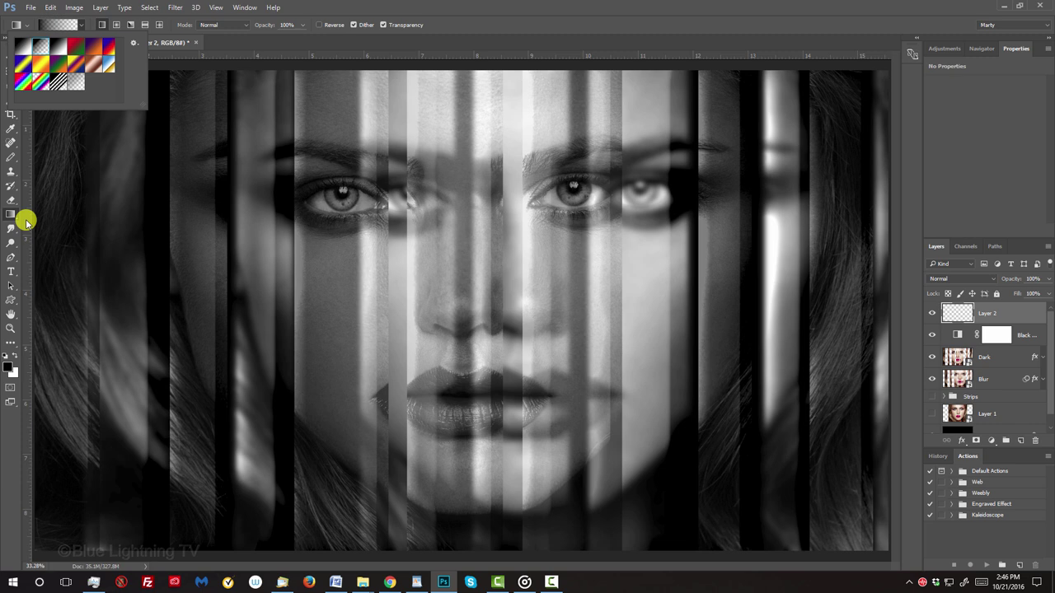
Fade black inward from the left and right edges on Layer 2, then set 60% opacity
{"action": "left_click", "coordinate": [33, 269]}
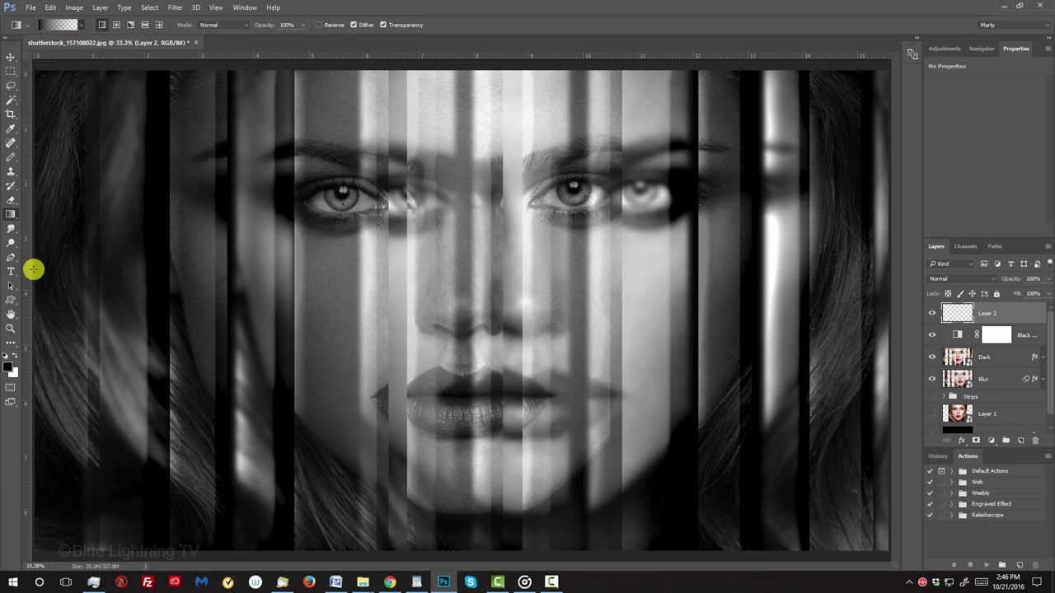
{"action": "left_click_drag", "start_coordinate": [33, 269], "coordinate": [298, 282]}
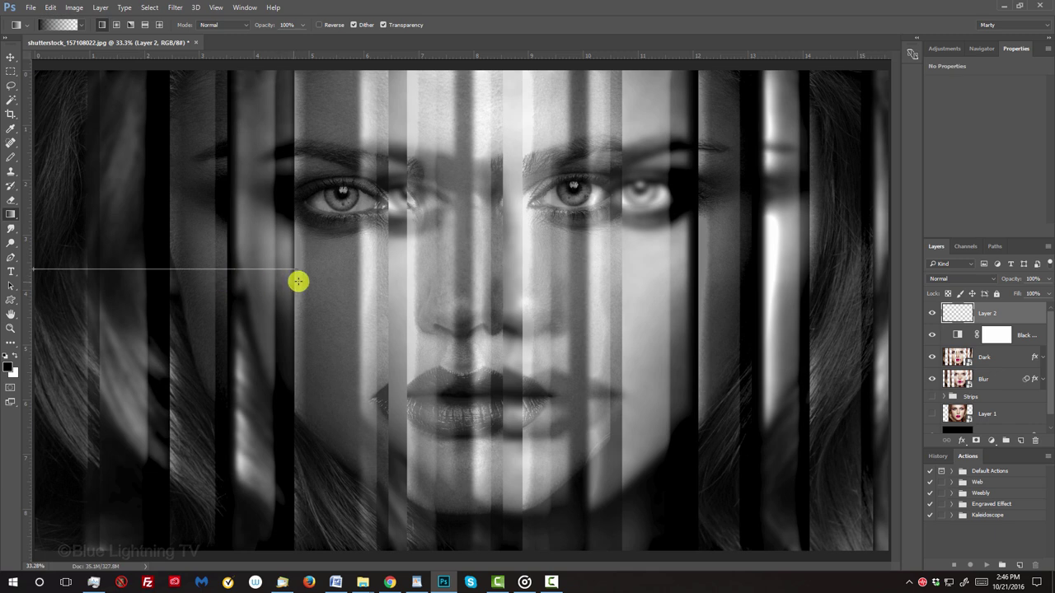
{"action": "left_click_drag", "start_coordinate": [298, 282], "coordinate": [298, 279]}
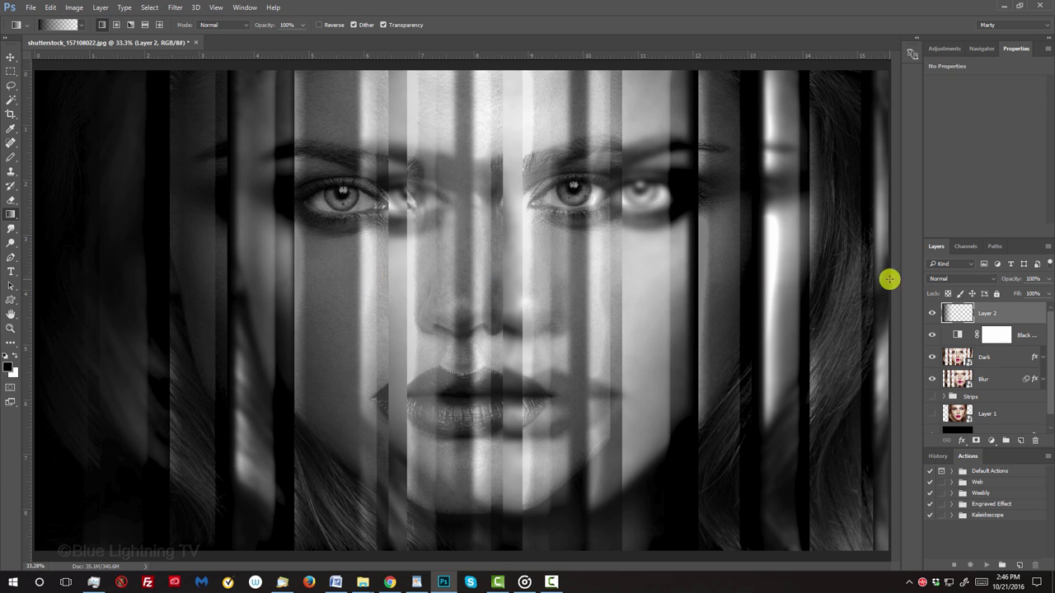
{"action": "left_click_drag", "start_coordinate": [889, 279], "coordinate": [644, 279]}
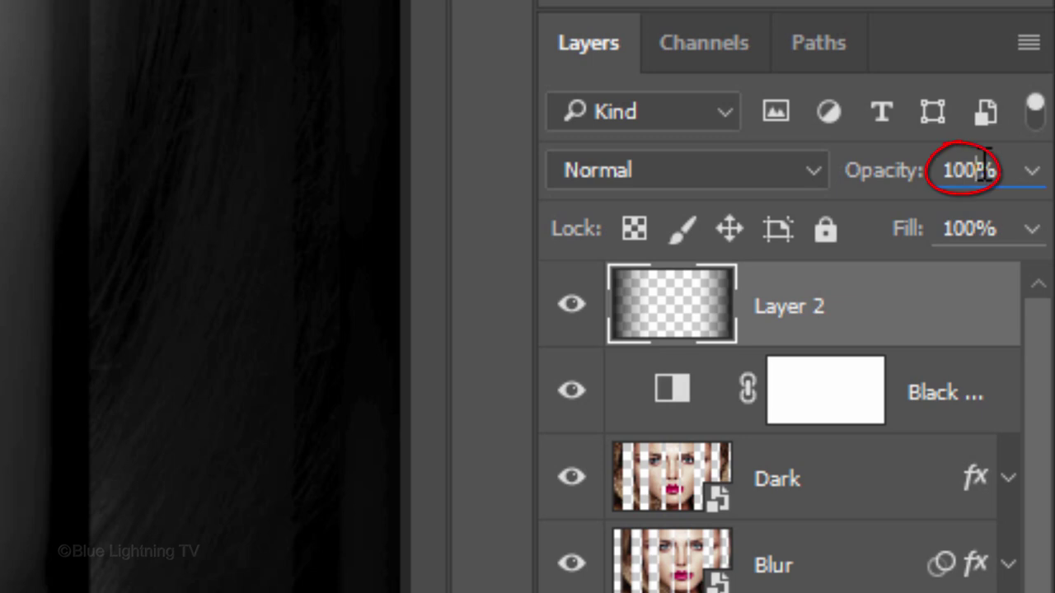
{"action": "left_click_drag", "start_coordinate": [1018, 278], "coordinate": [1005, 279]}
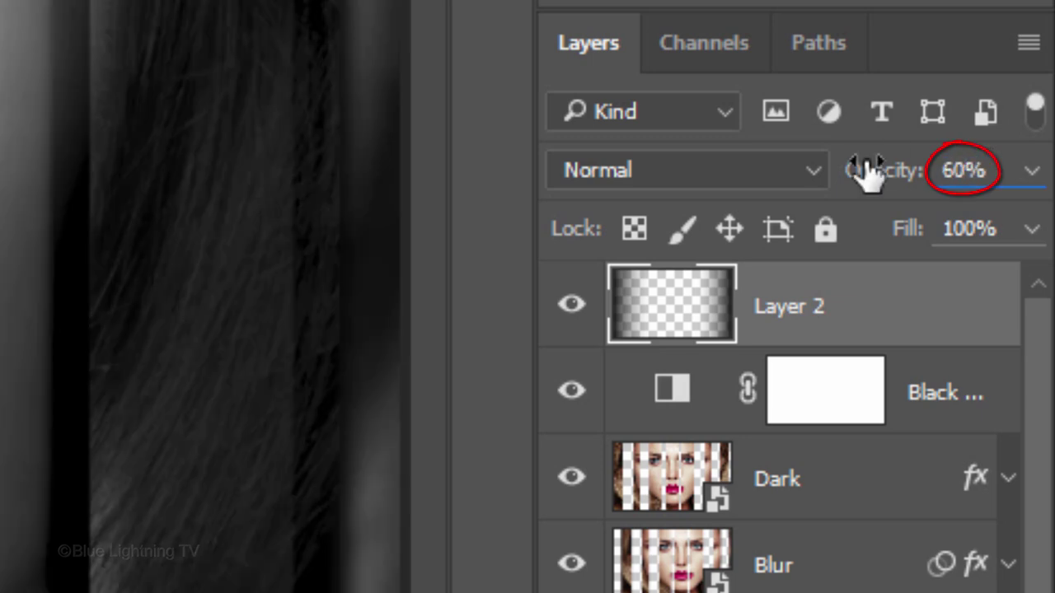